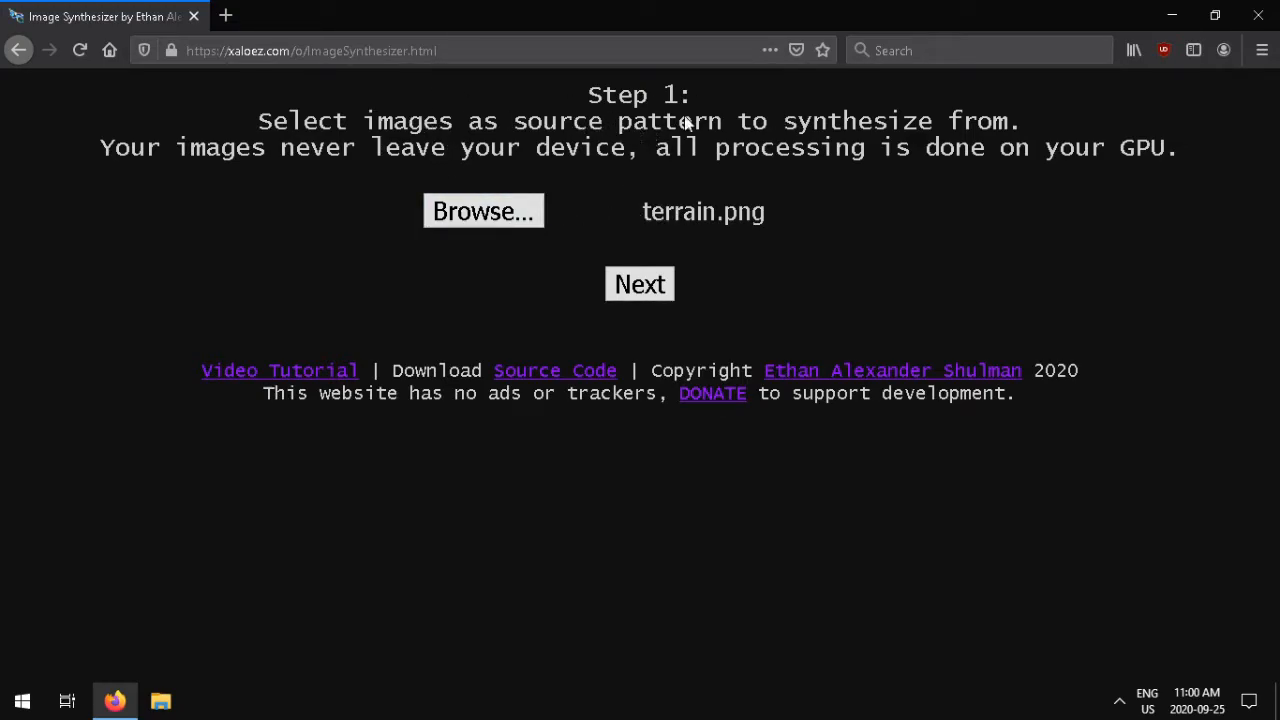
- Load terrain.png as the source pattern and proceed to the synthesis settings
left_click(670, 207)
left_click(470, 420)
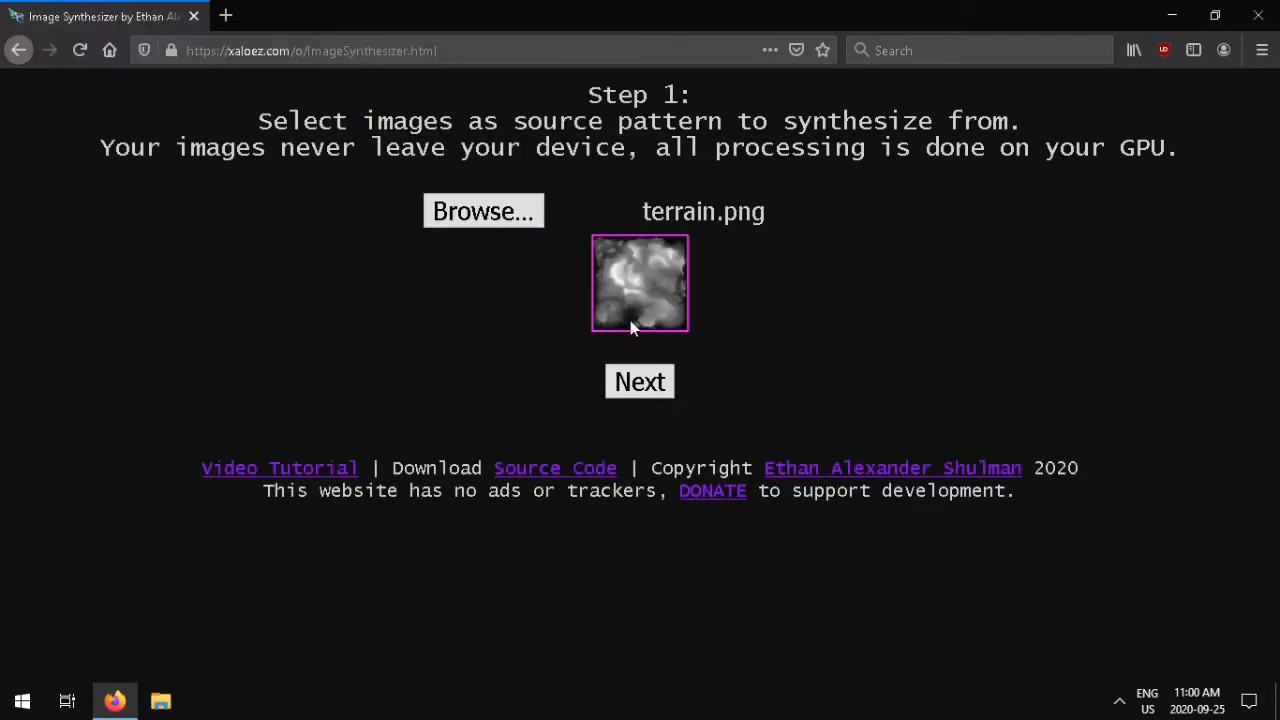
scroll(650, 305, "up", 5, "ctrl")
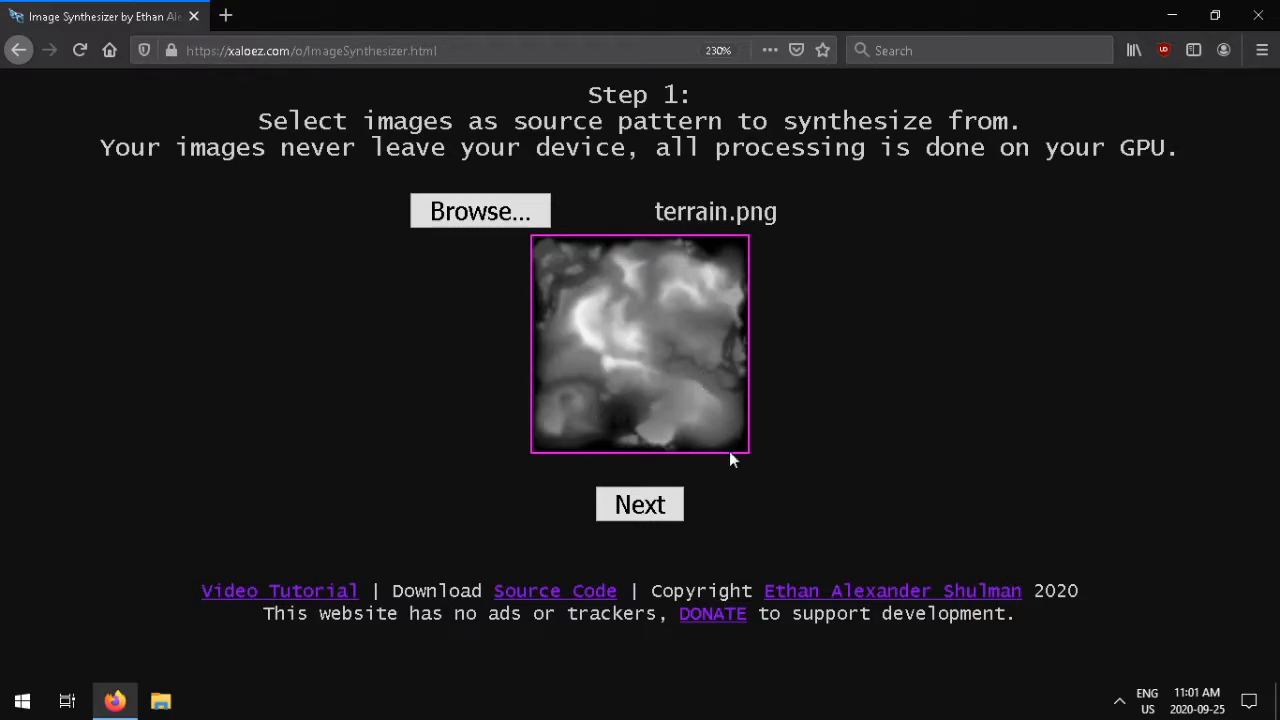
left_click(640, 504)
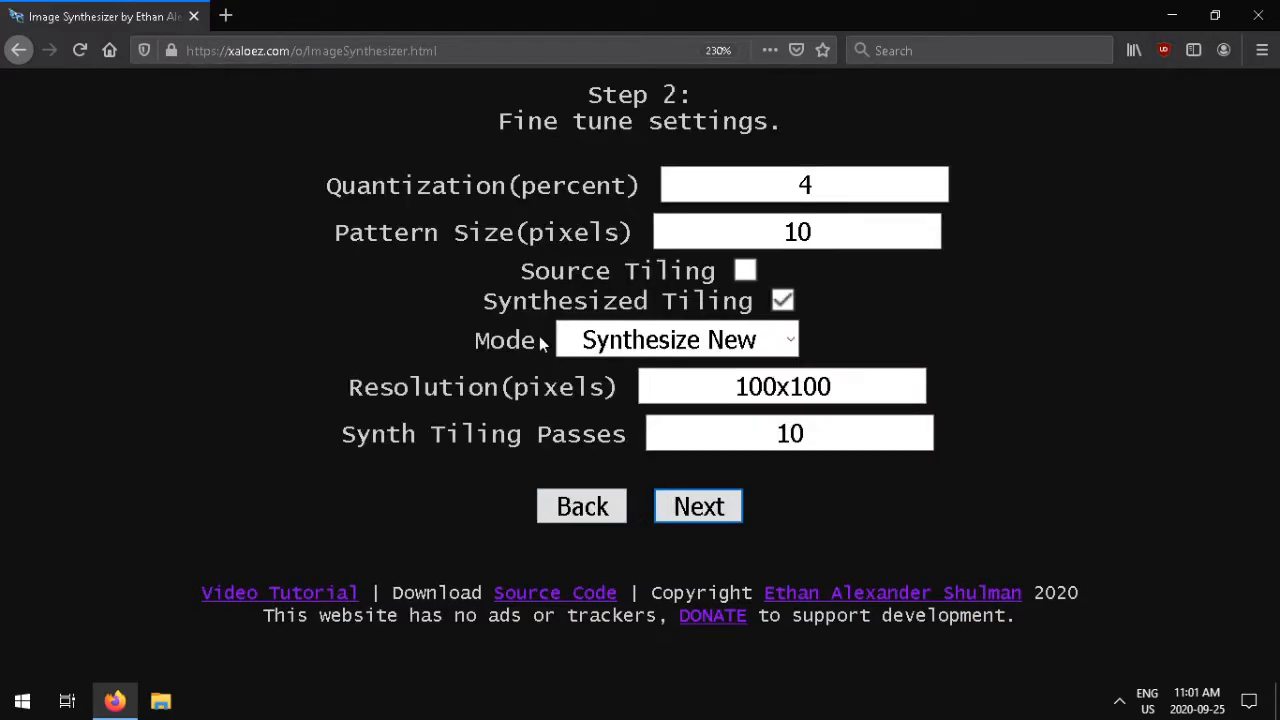
- Generate a new 100x100 image with quantization set to 10 percent and Synthesized Tiling turned off
left_click(806, 184)
left_click_drag(806, 184, 686, 194)
type("10")
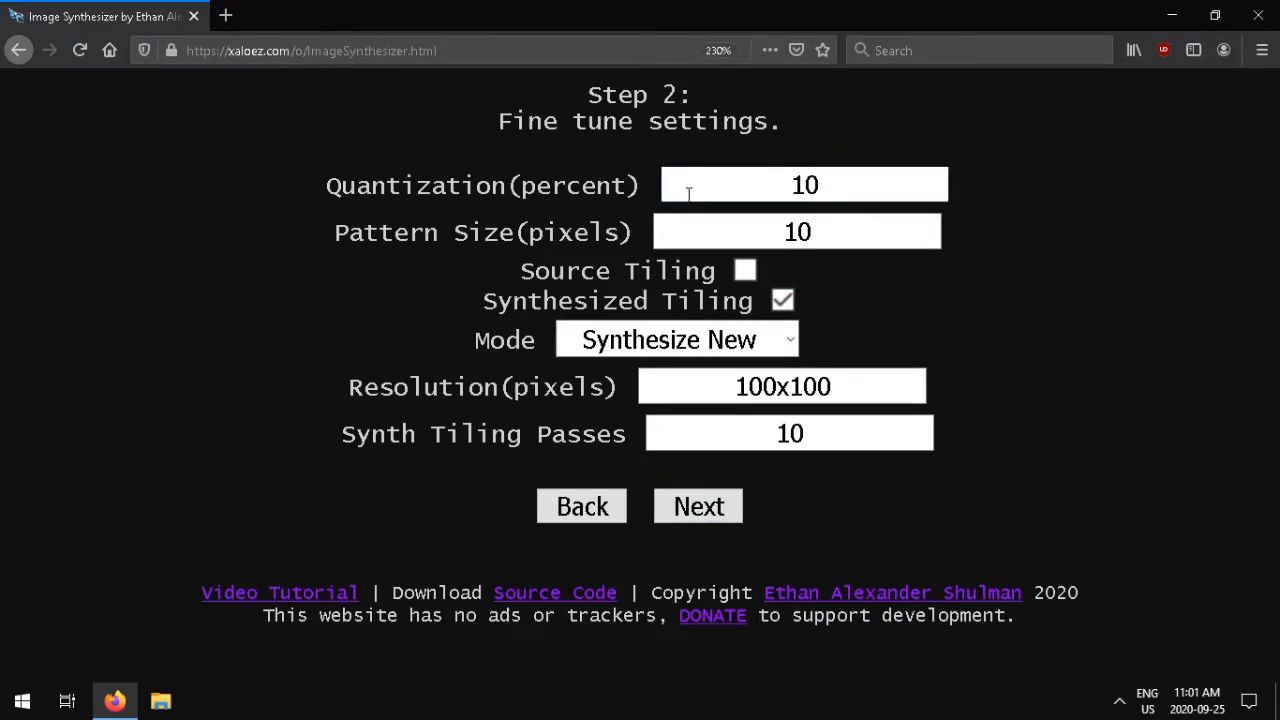
left_click(782, 300)
left_click(834, 189)
left_click_drag(737, 387, 851, 394)
left_click(851, 394)
left_click(722, 507)
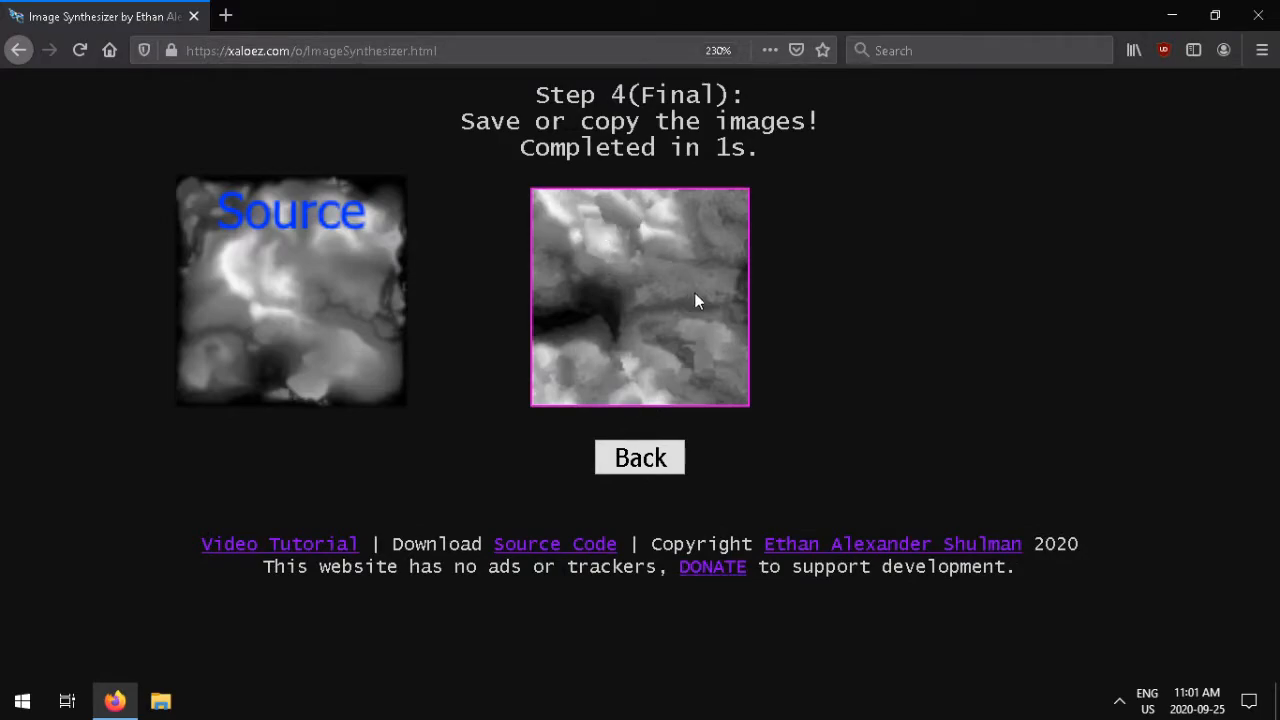
- Discard the synthesized image and generate another one with the same settings
left_click(622, 464)
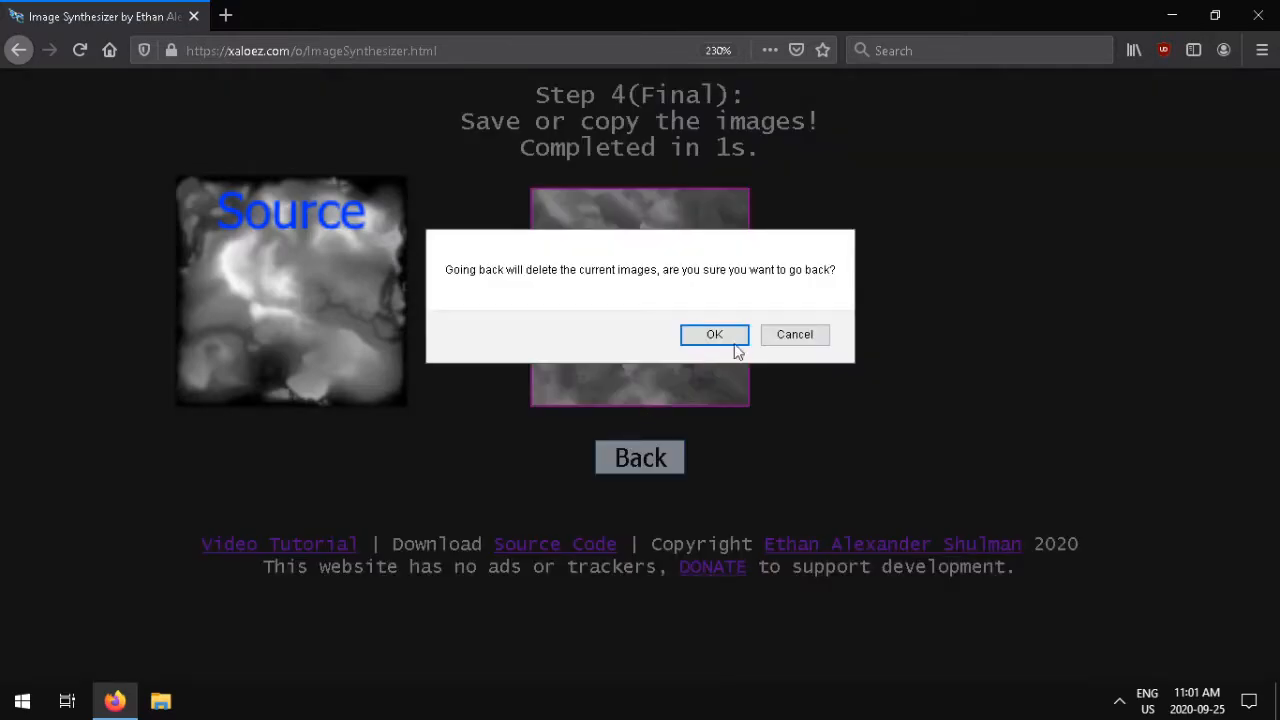
left_click(731, 334)
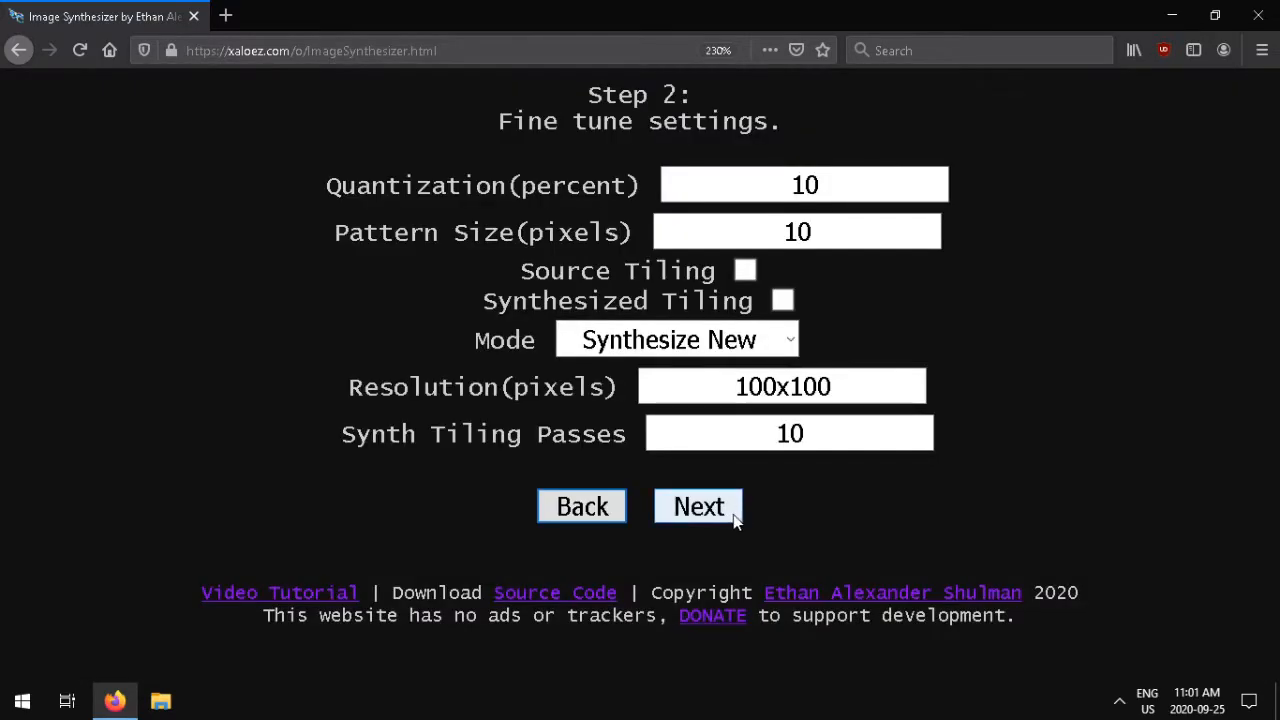
left_click(724, 512)
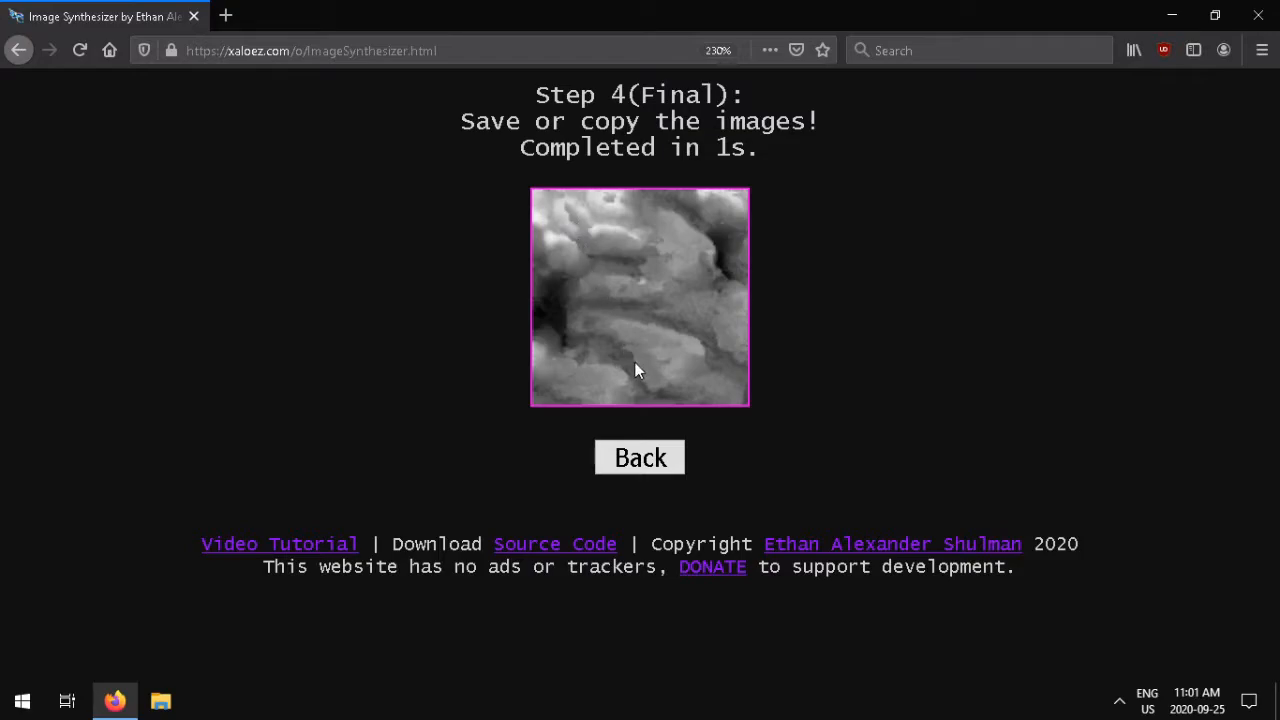
- Discard the current result and synthesize a new image with quantization set to 100 percent
left_click(634, 455)
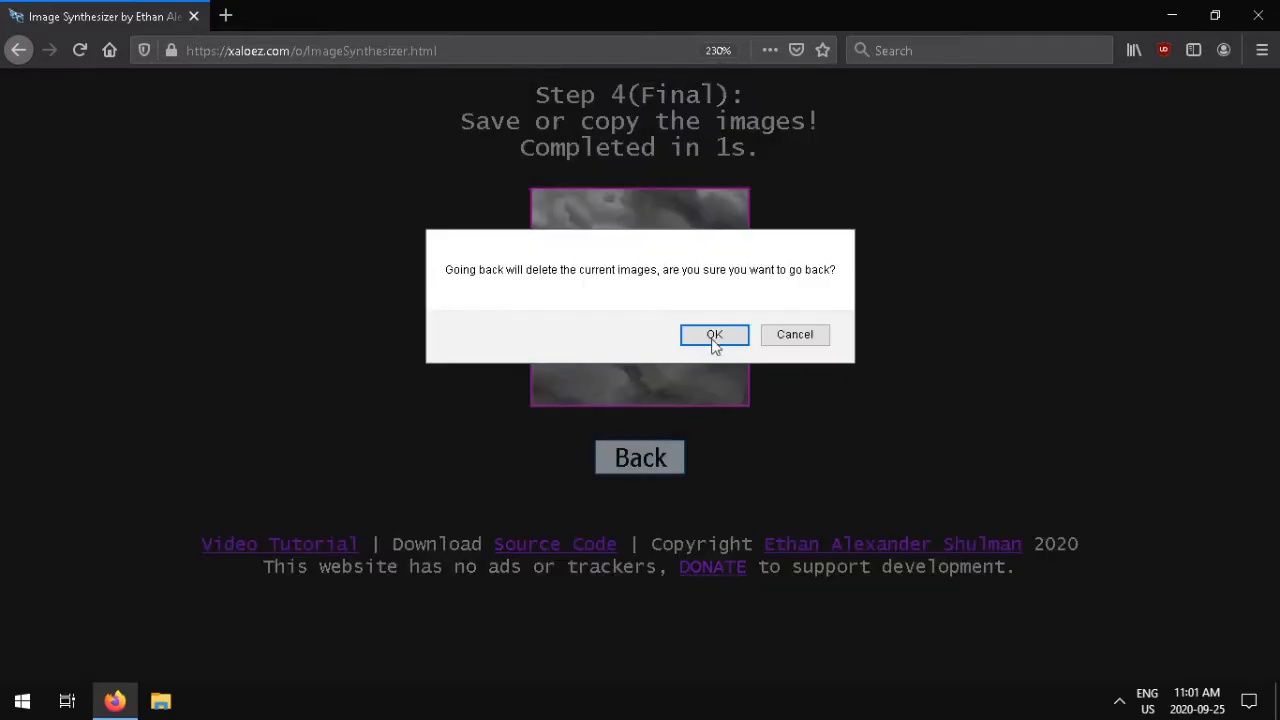
left_click(712, 340)
left_click_drag(625, 190, 292, 190)
left_click(292, 190)
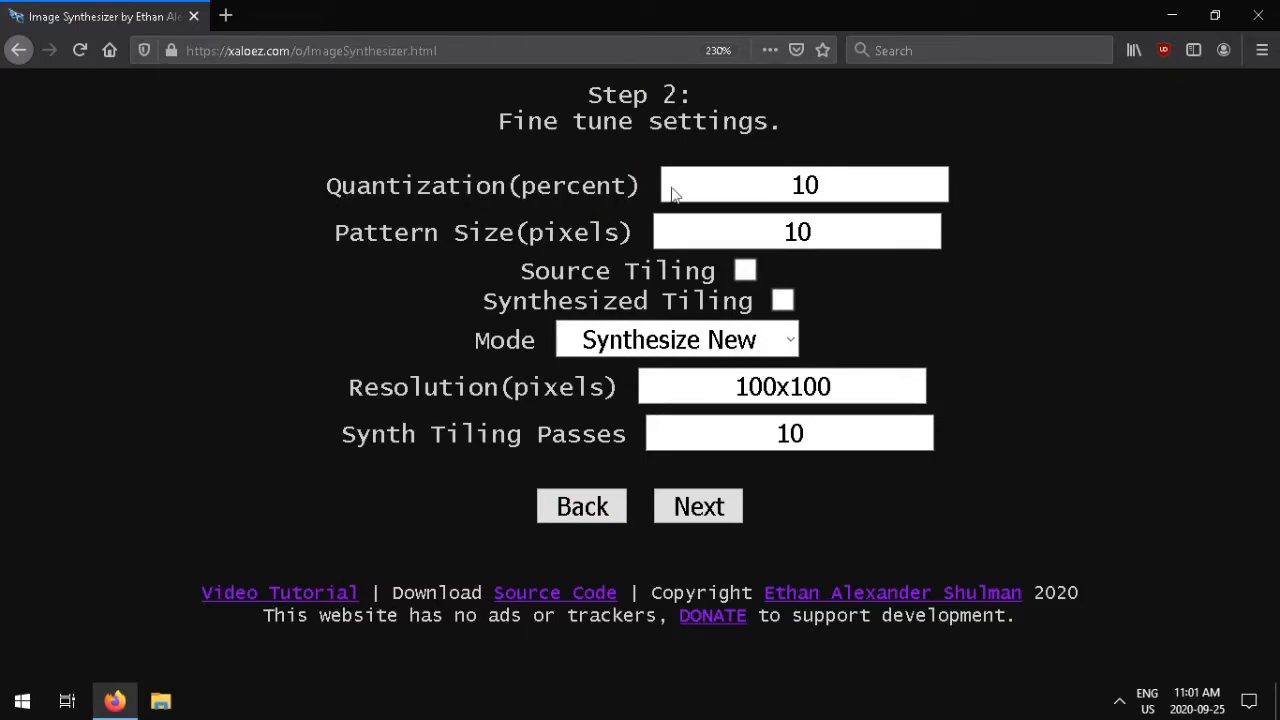
left_click(805, 180)
type("0")
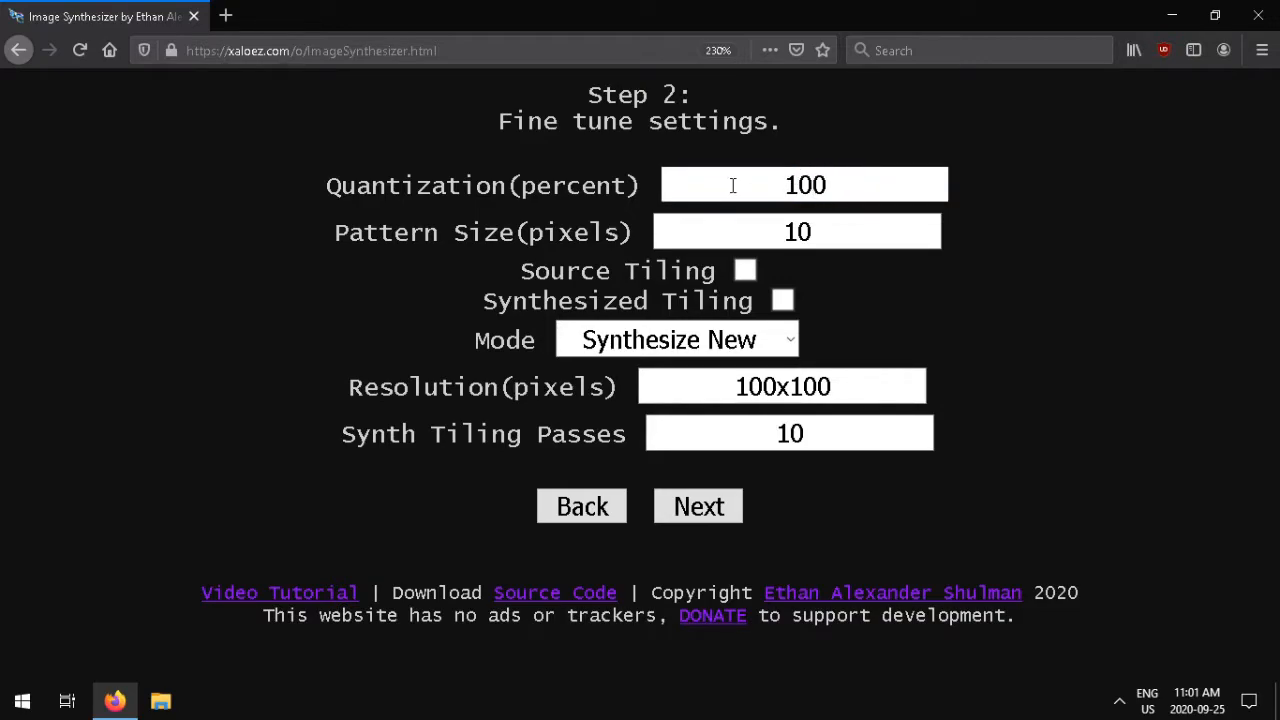
left_click(699, 506)
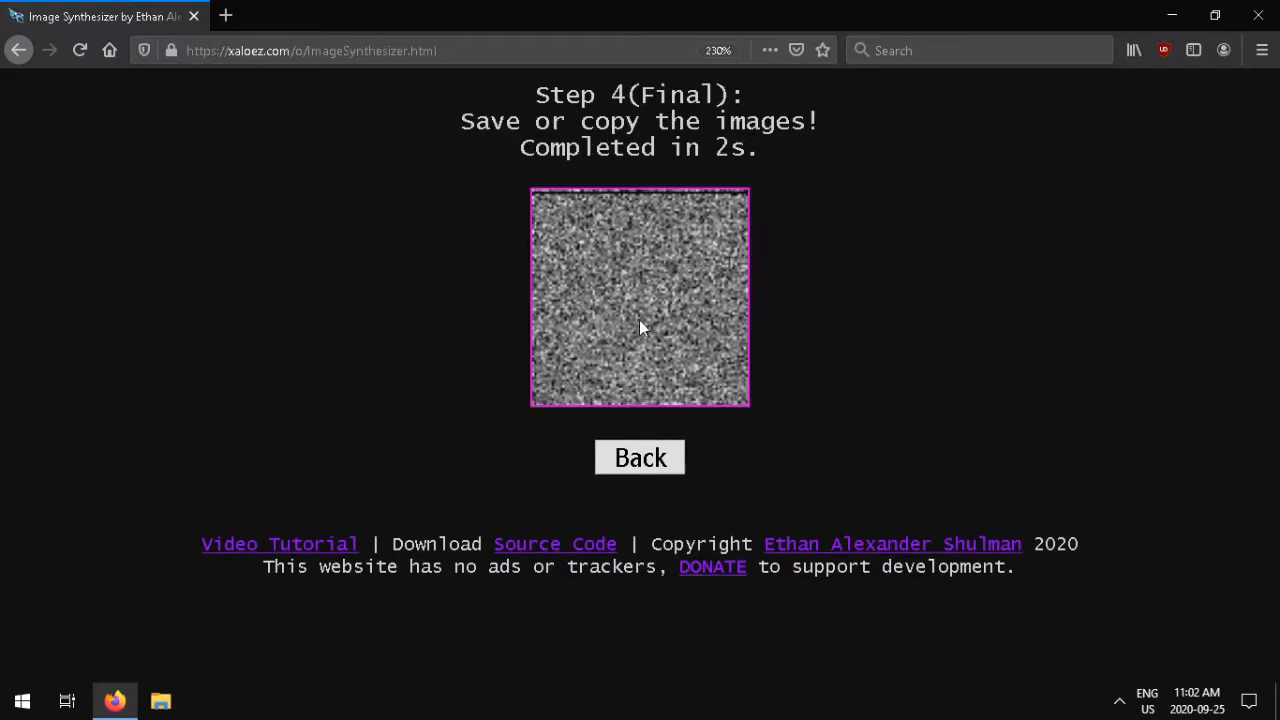
- Discard the noisy result and synthesize the image again with a lower quantization percentage
left_click(615, 468)
left_click(734, 335)
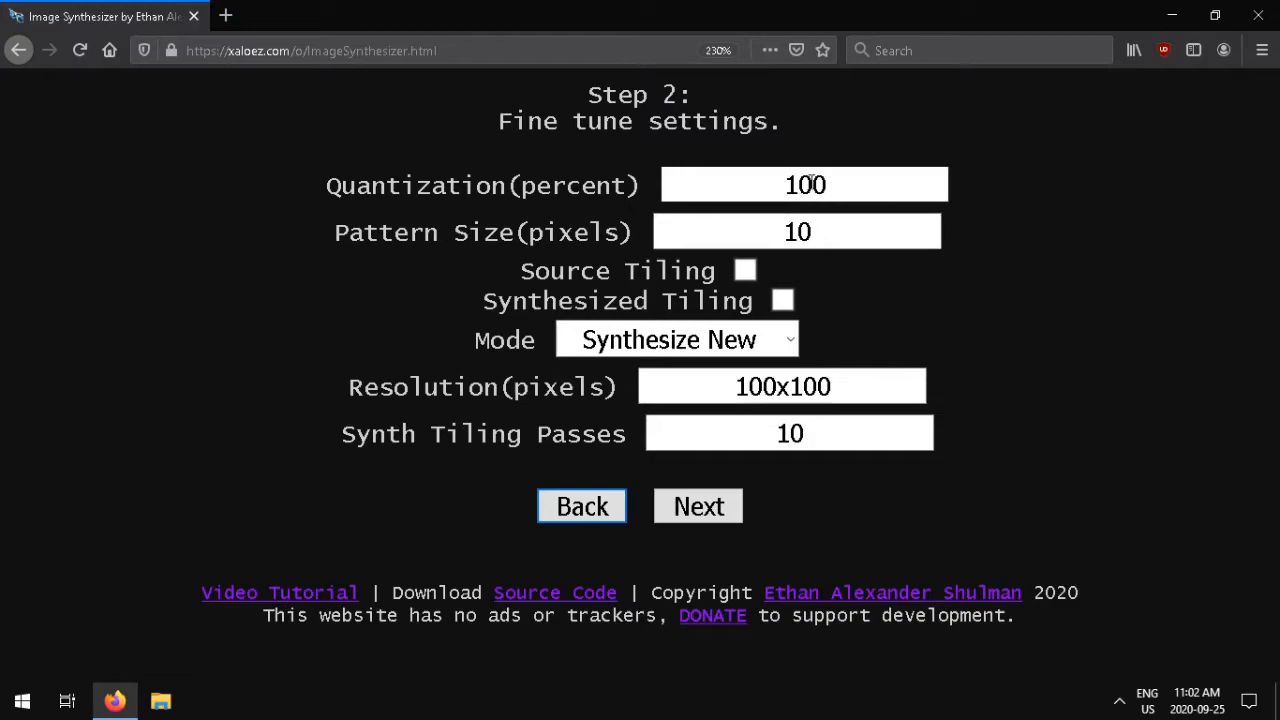
left_click_drag(811, 183, 784, 185)
type("3")
left_click(700, 508)
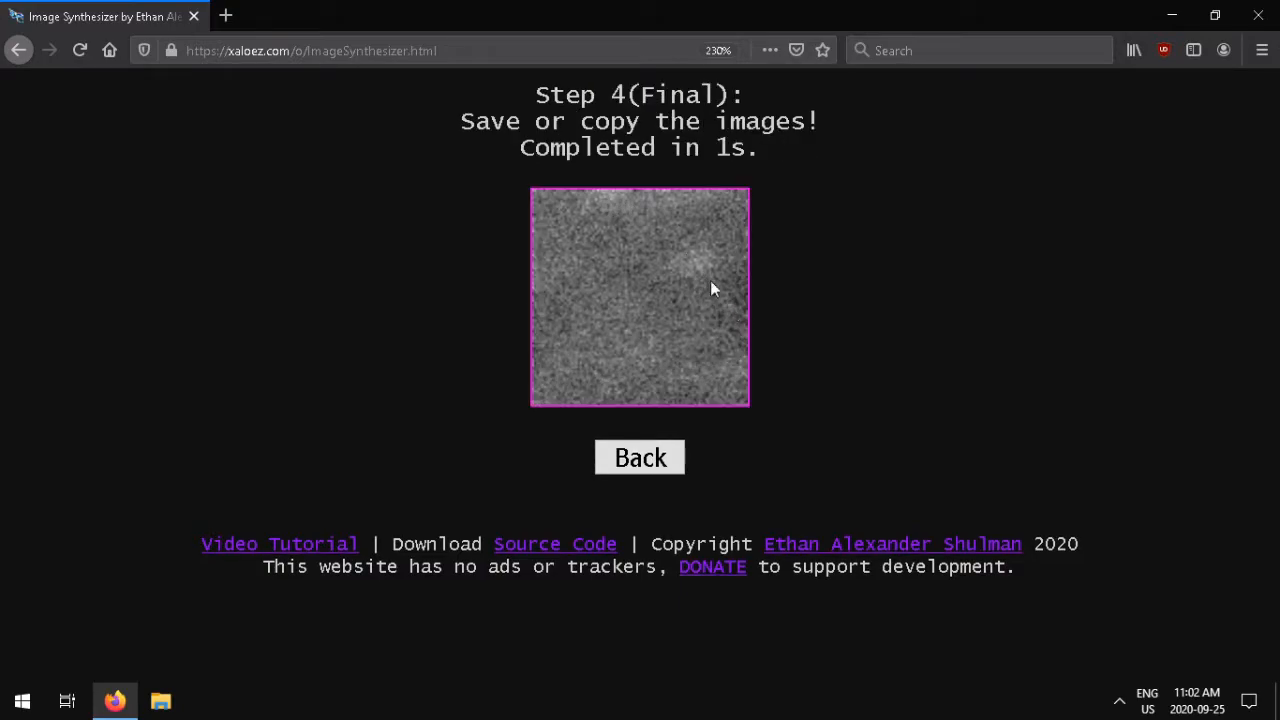
- Discard the current result and synthesize a new image with quantization set to 15 percent
left_click(634, 466)
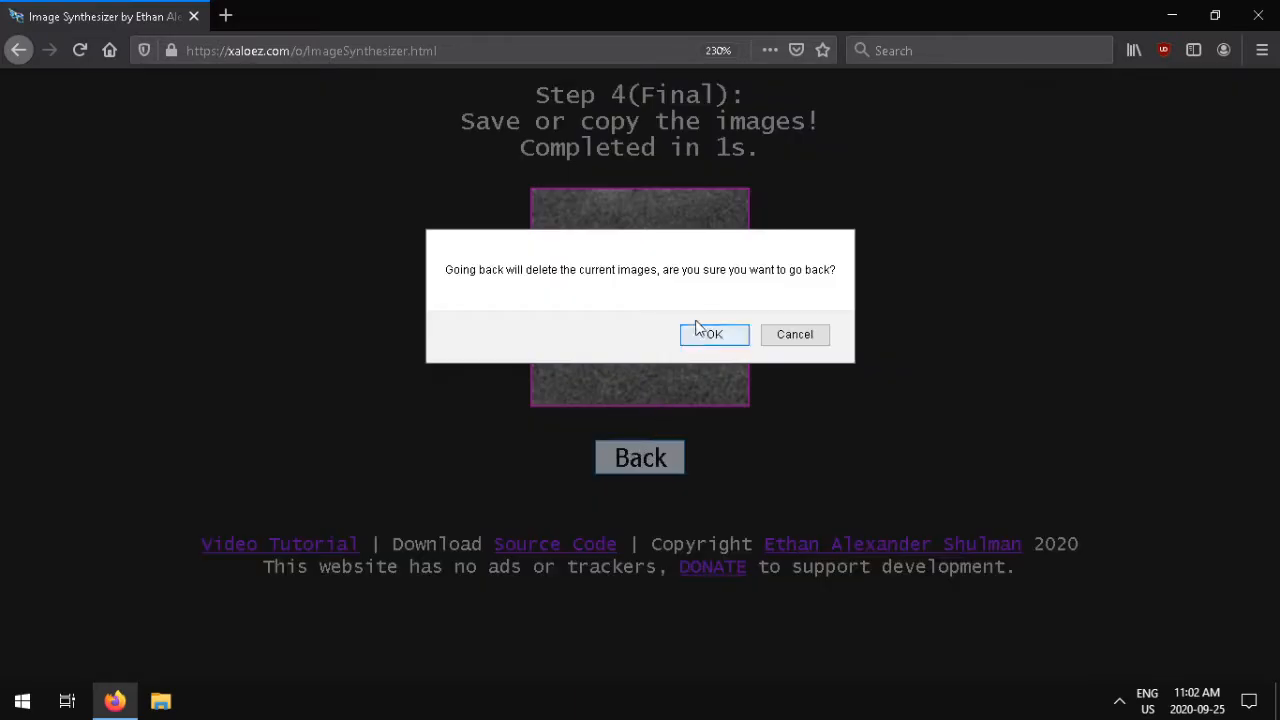
left_click(712, 332)
double_click(843, 184)
type("1")
key("Return")
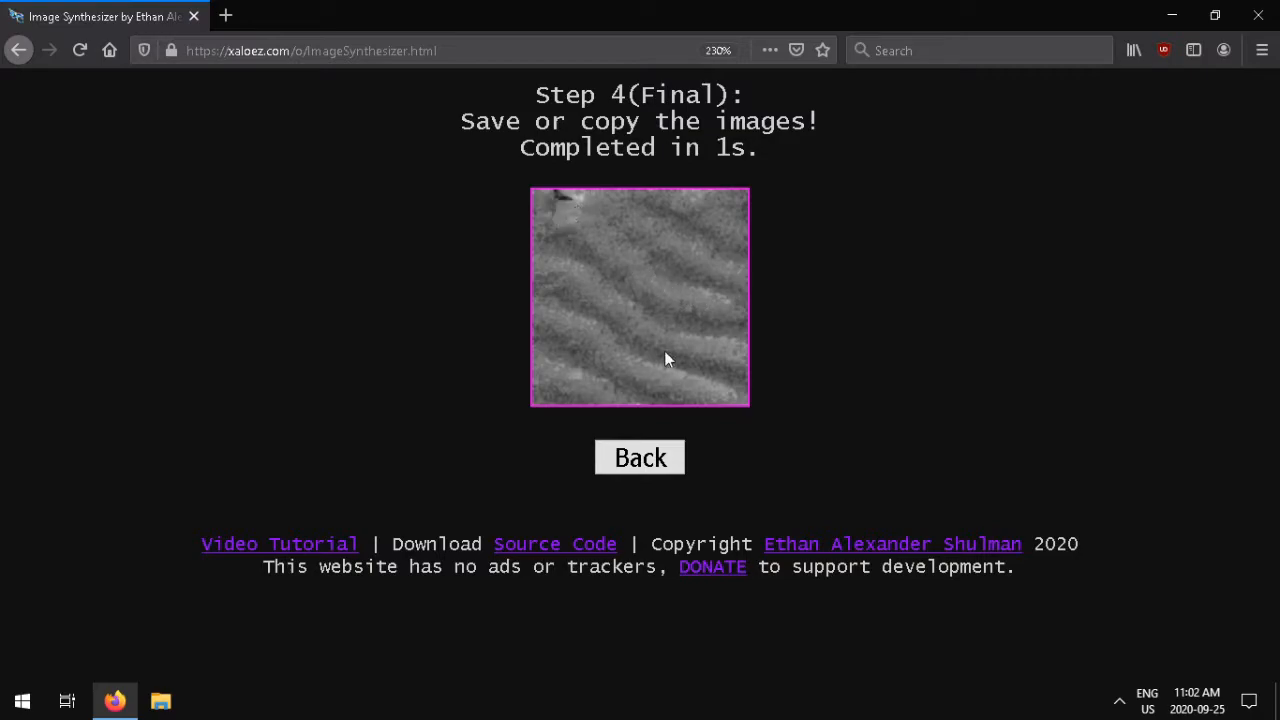
- Discard the result and generate one more variation with quantization kept at 15 percent
left_click(632, 464)
left_click(716, 340)
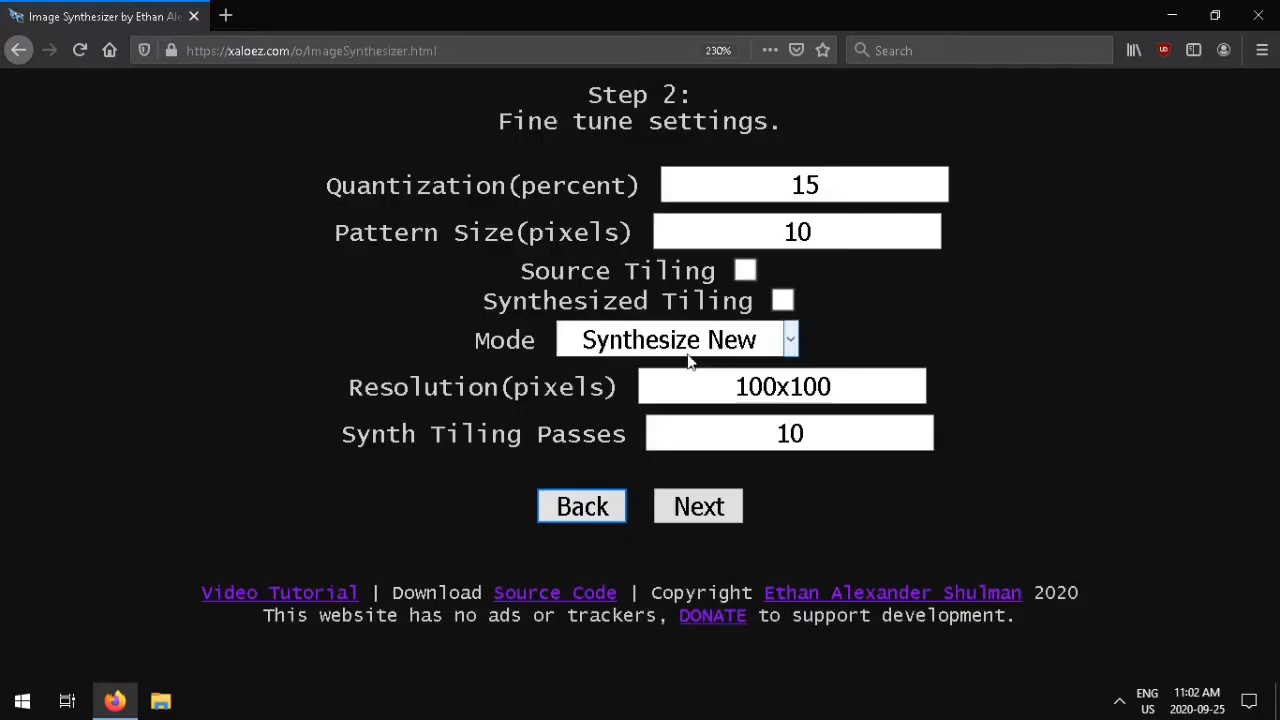
left_click(672, 520)
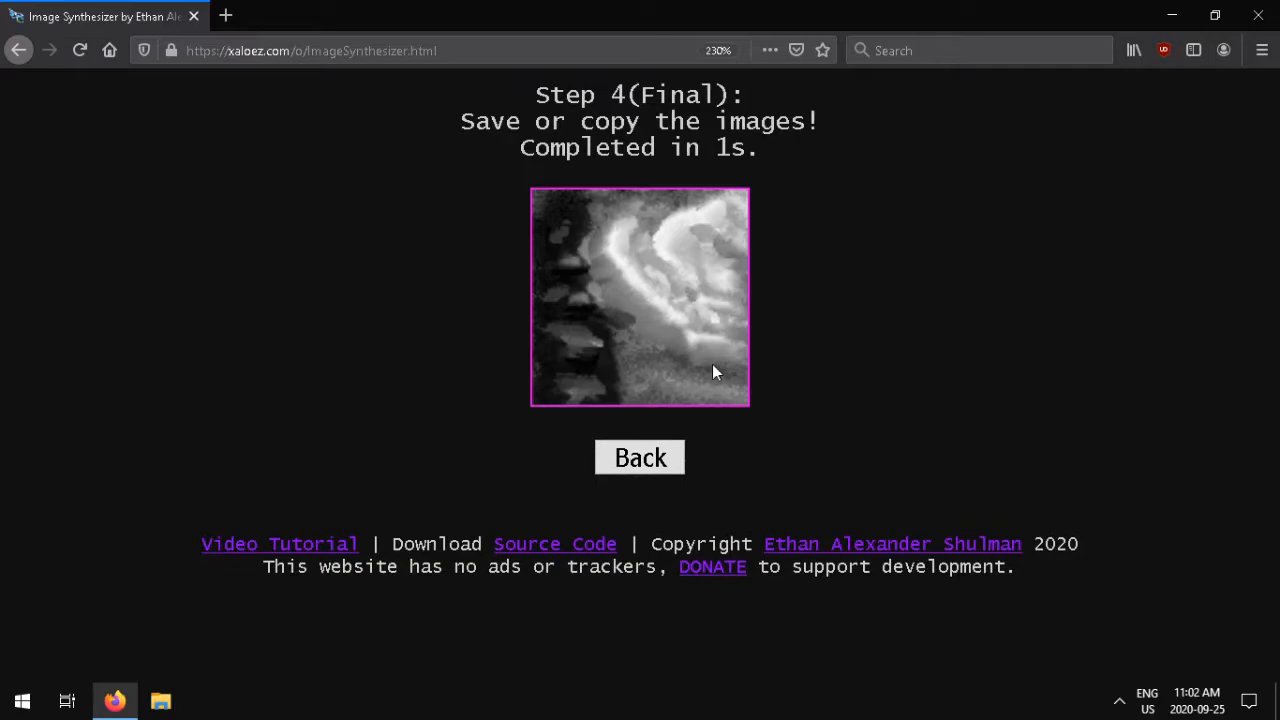
- Discard the current result and synthesize a new image with quantization set to 0 percent
left_click(640, 458)
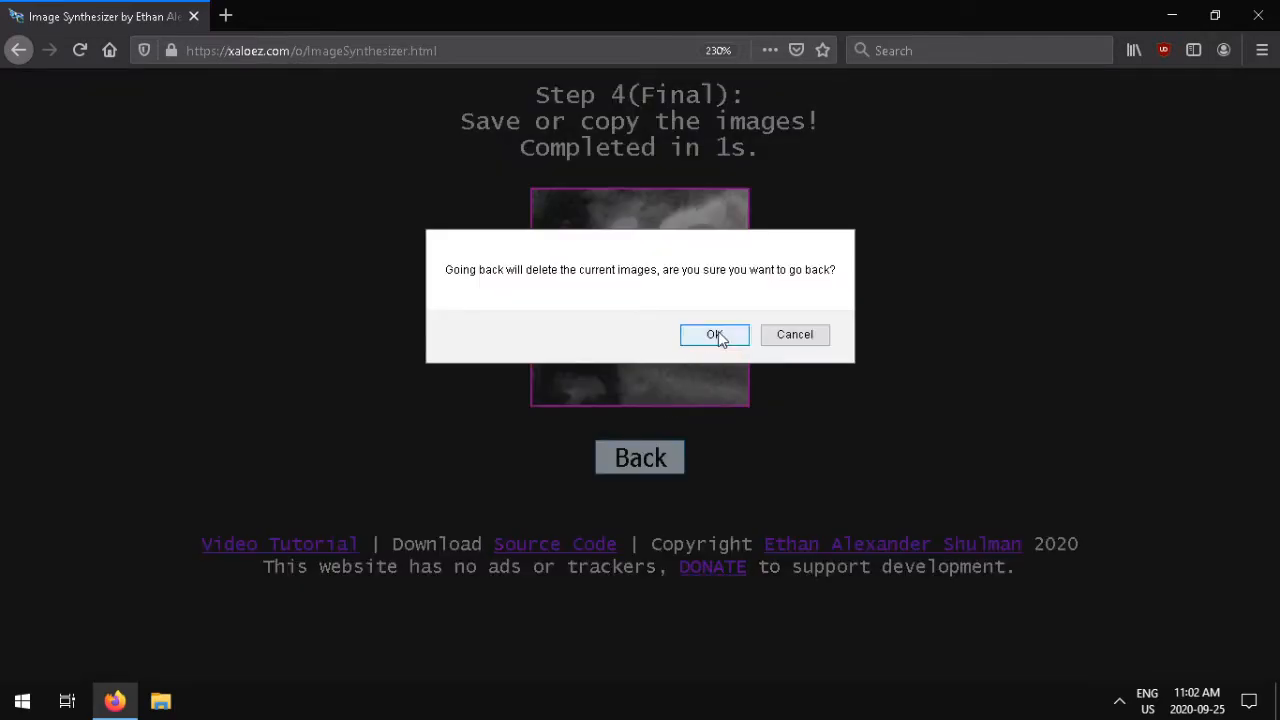
left_click(716, 338)
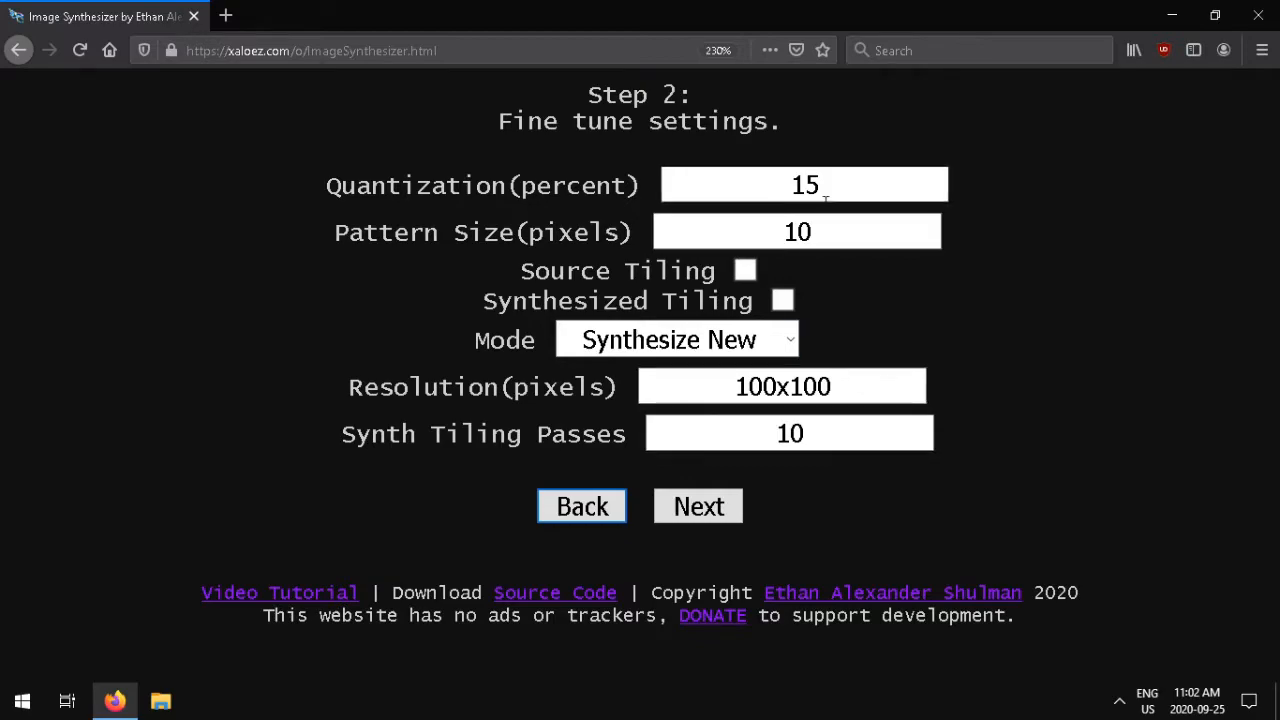
left_click_drag(826, 186, 698, 179)
type("0")
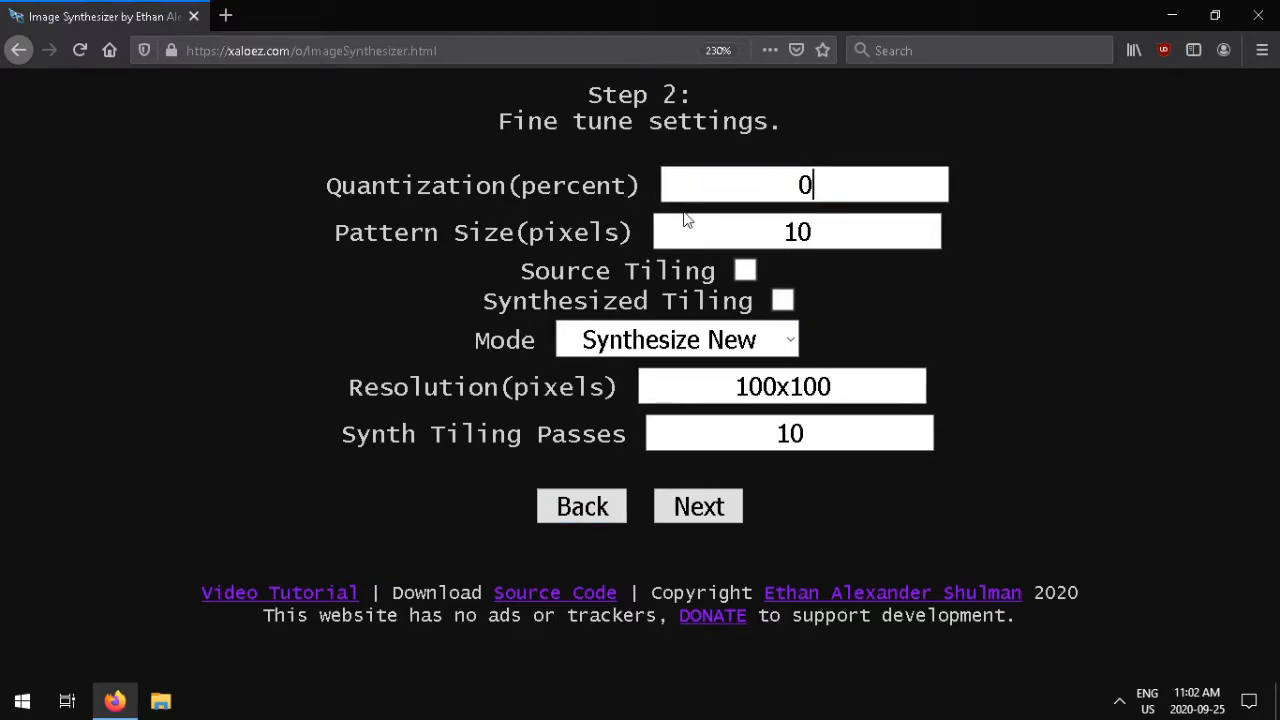
left_click_drag(840, 179, 783, 177)
left_click(797, 183)
left_click(663, 505)
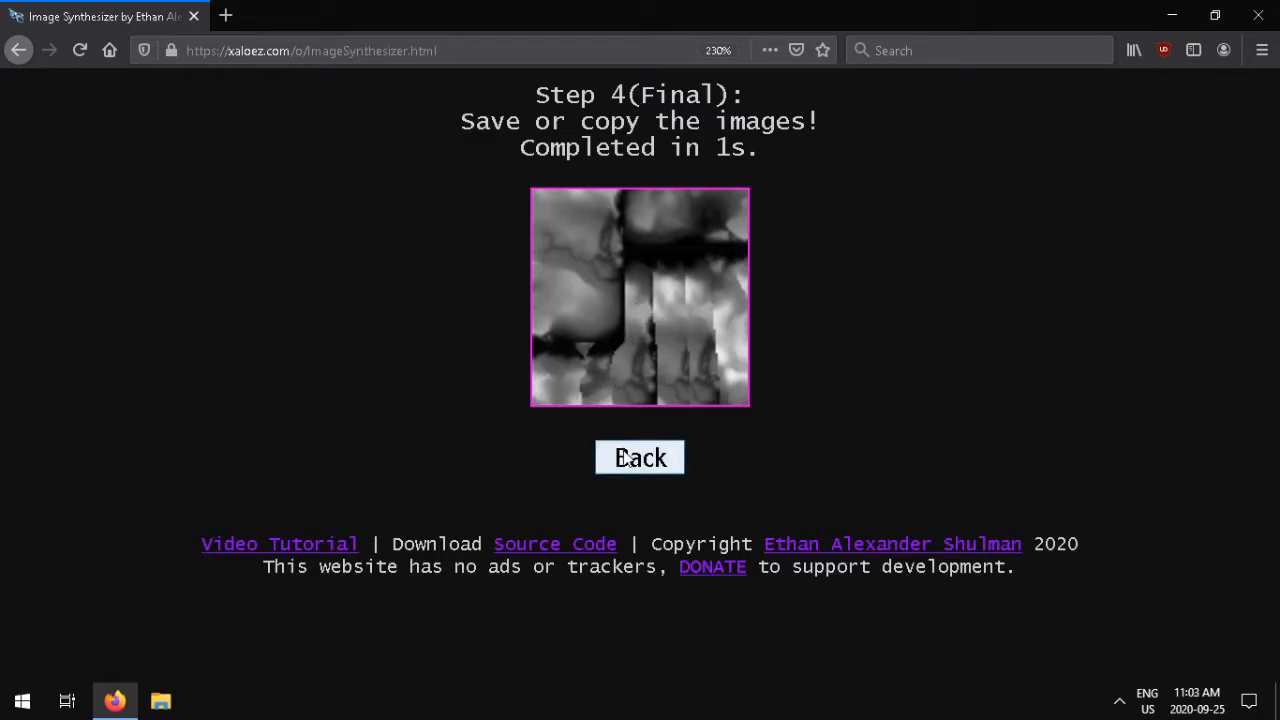
- Discard the current result and synthesize a new image with quantization set to 5 percent
left_click(630, 458)
left_click(714, 336)
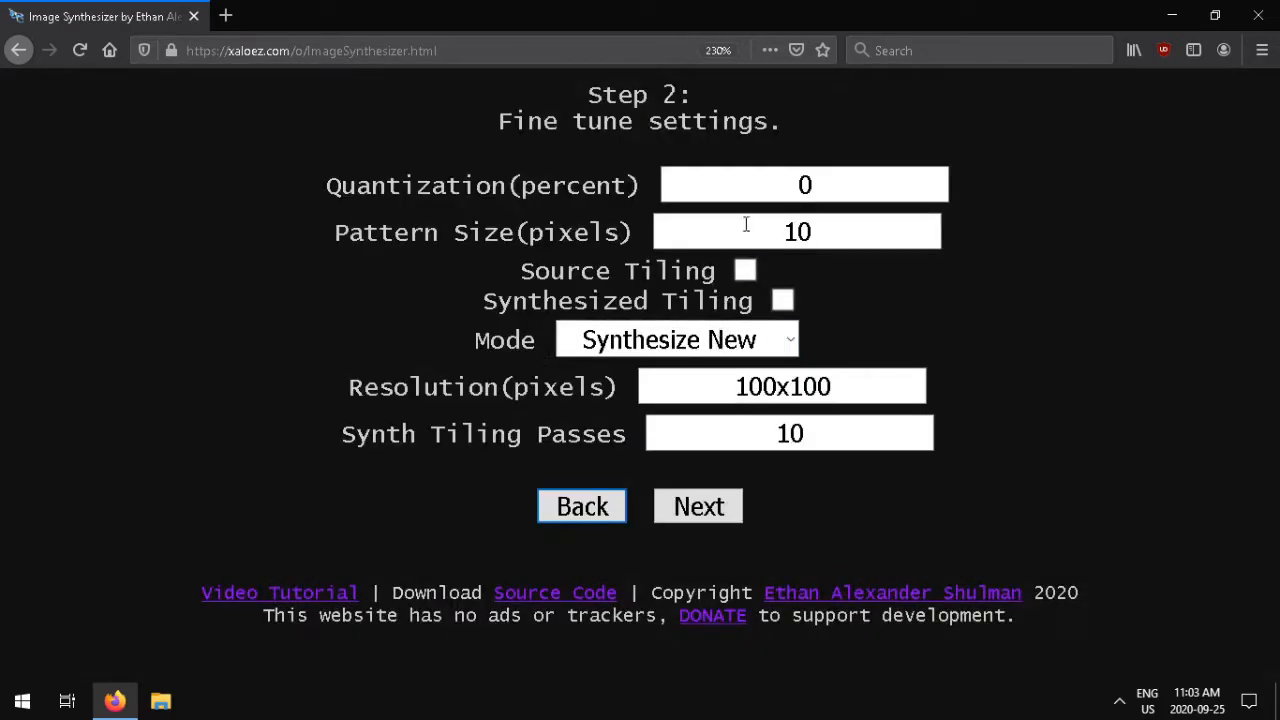
left_click(857, 191)
left_click_drag(857, 191, 723, 183)
type("5")
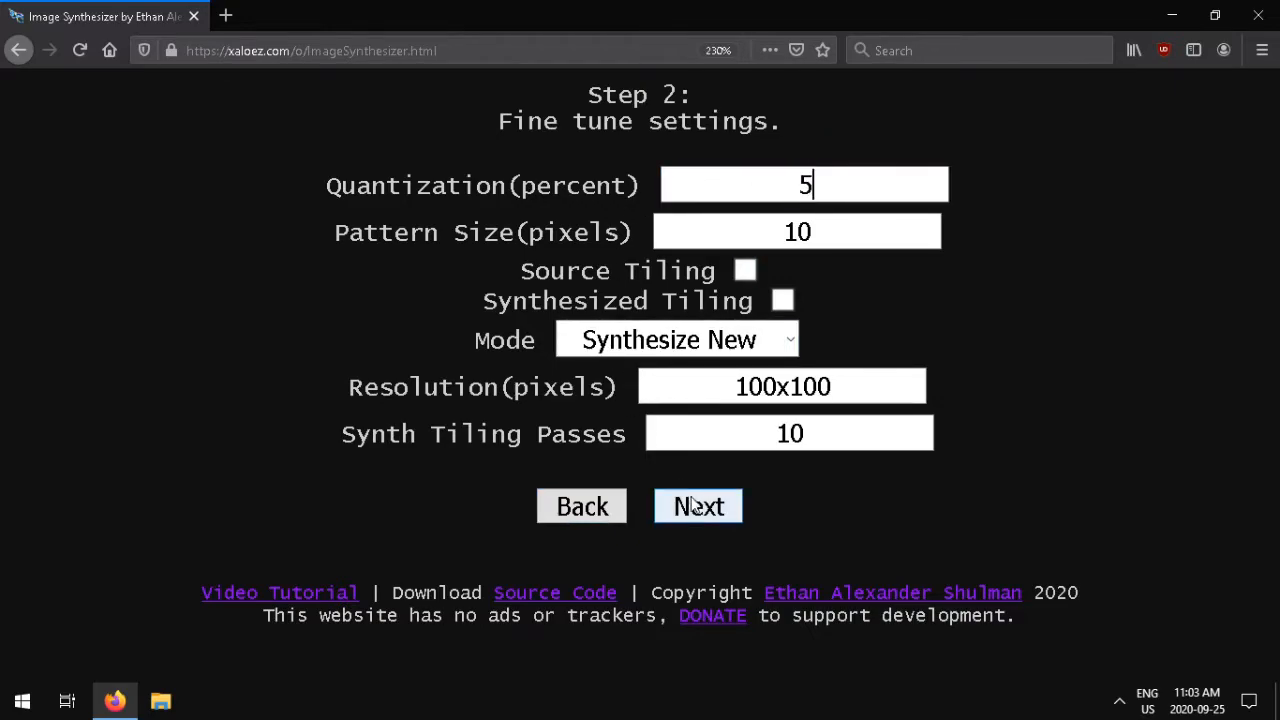
left_click(698, 508)
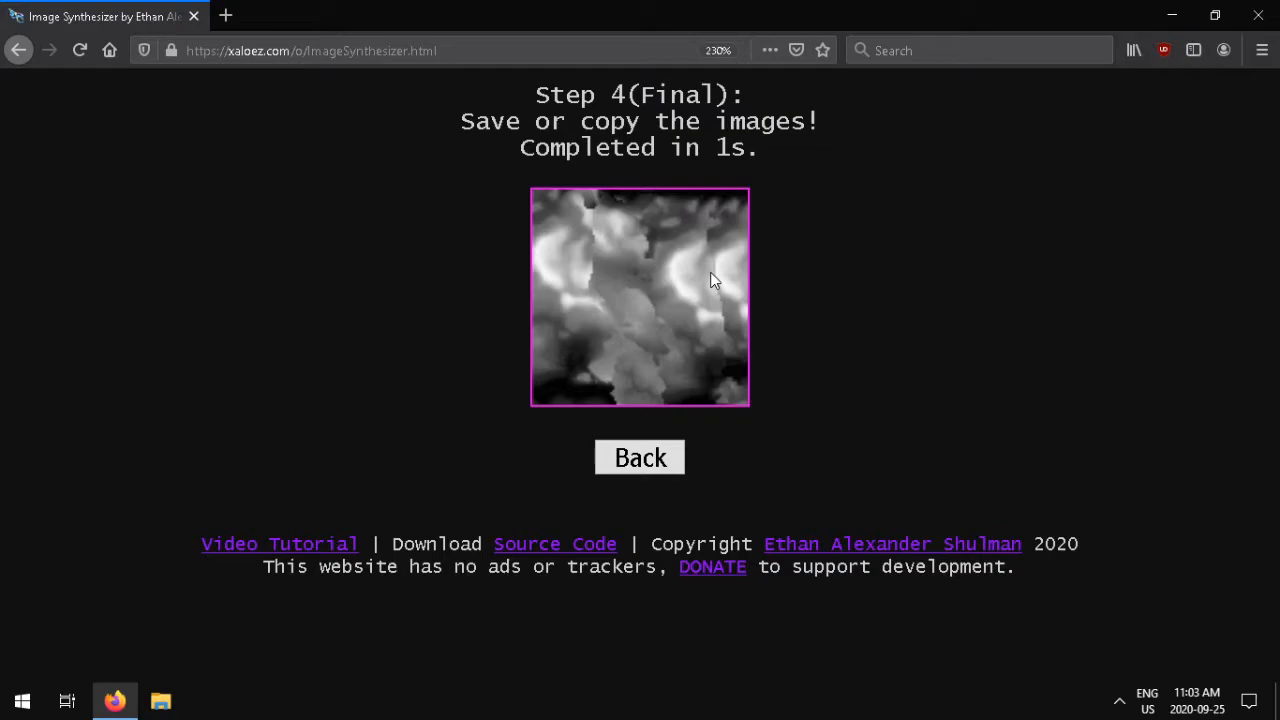
- Discard the current result and synthesize a new image with the pattern size set to 0 pixels
left_click(640, 457)
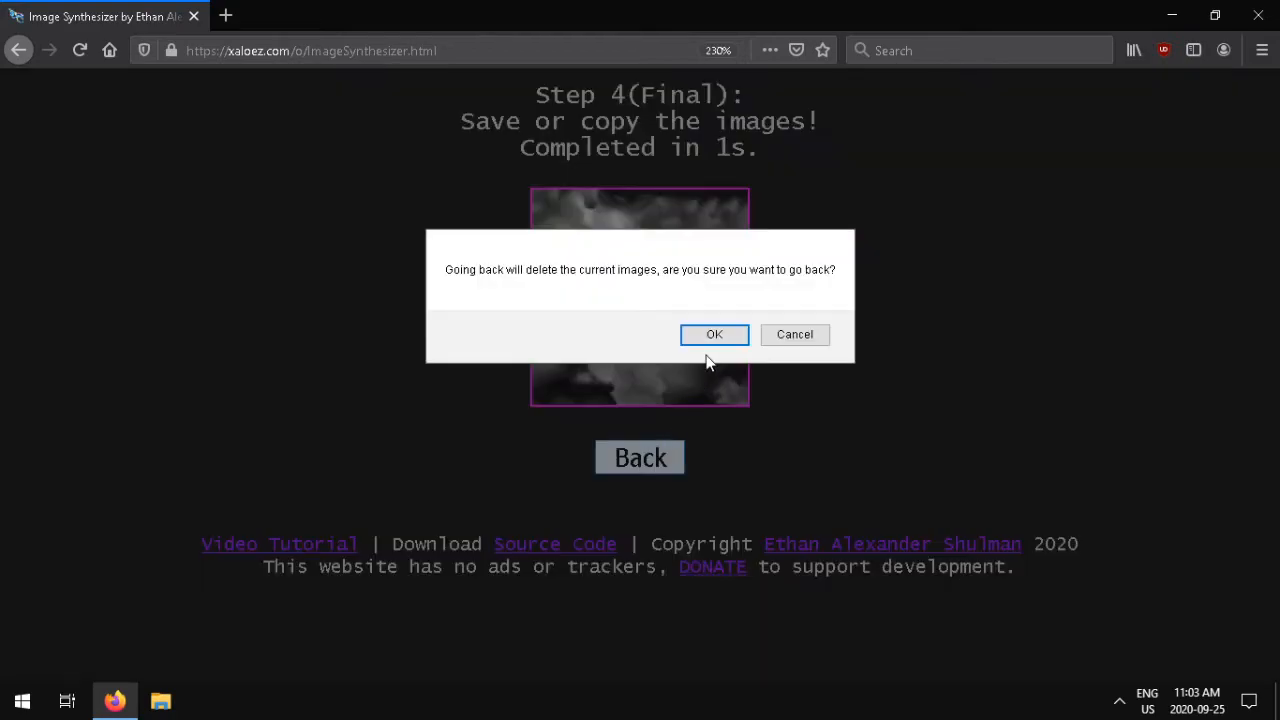
left_click(712, 337)
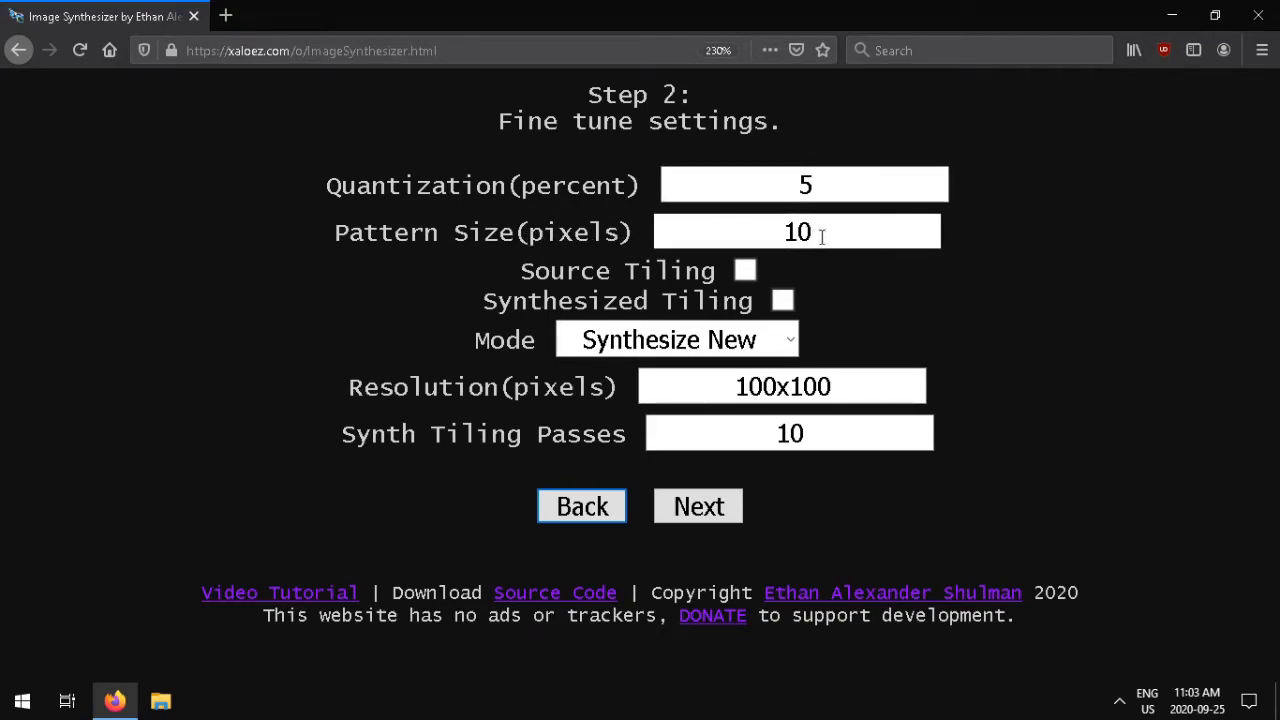
left_click_drag(842, 238, 731, 237)
left_click(890, 253)
left_click(862, 241)
key("Left")
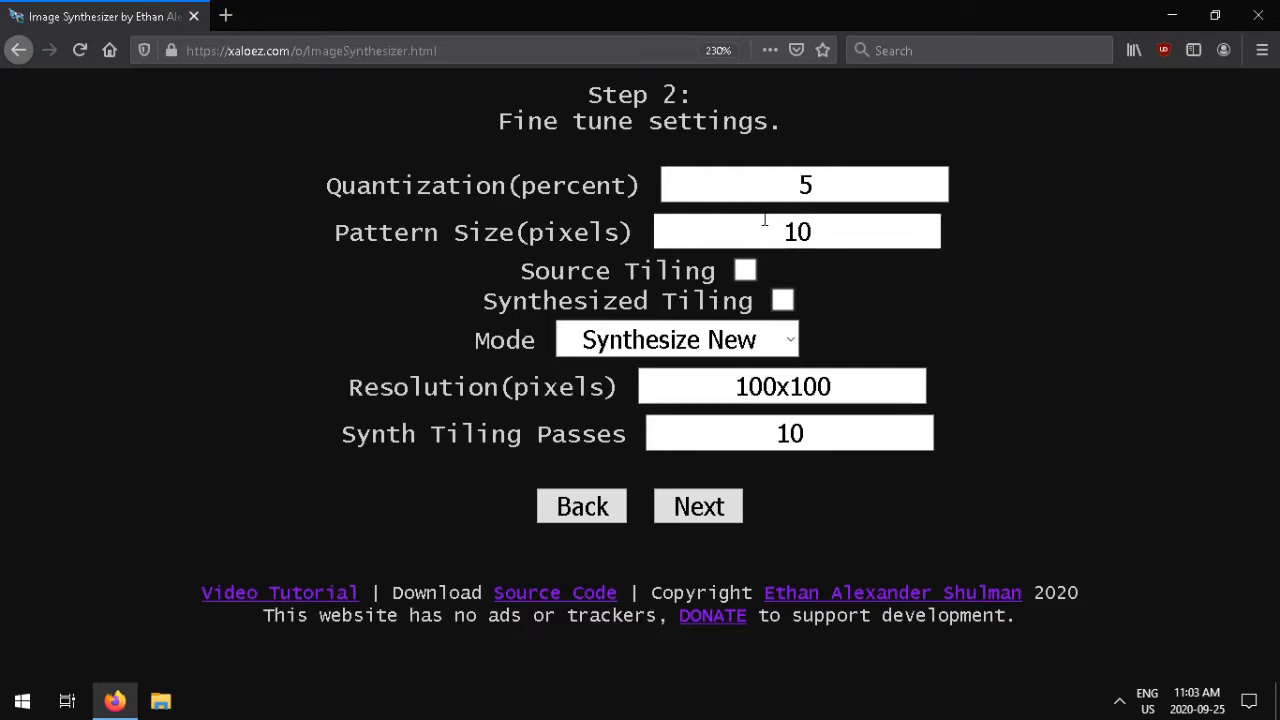
key("BackSpace")
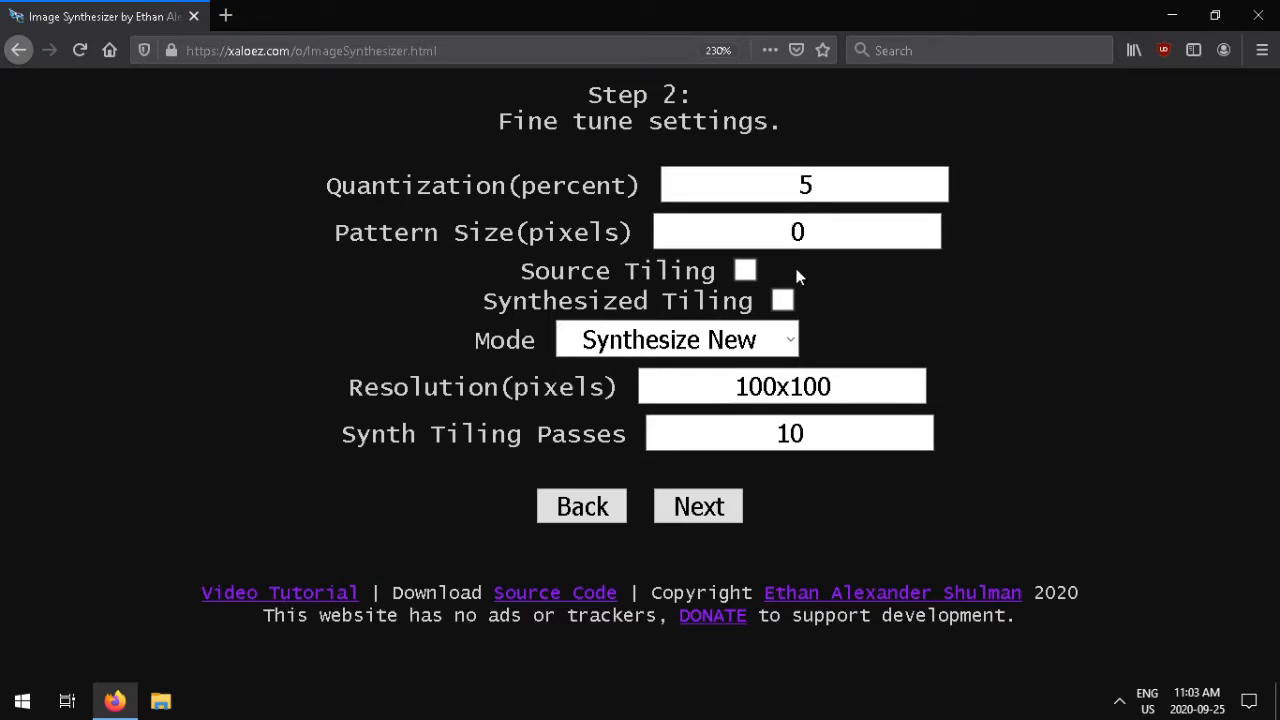
left_click(699, 506)
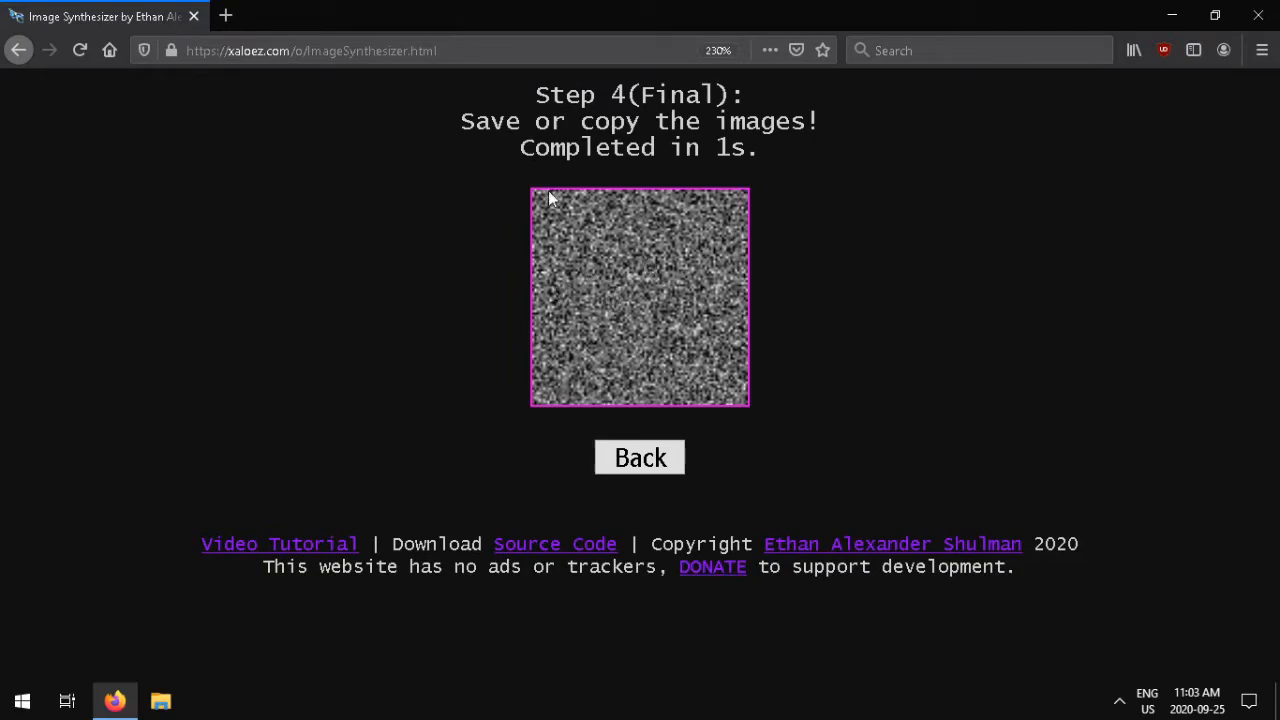
- Discard the noise result and synthesize a new image with the pattern size set to 1 pixel
left_click(640, 458)
left_click(714, 334)
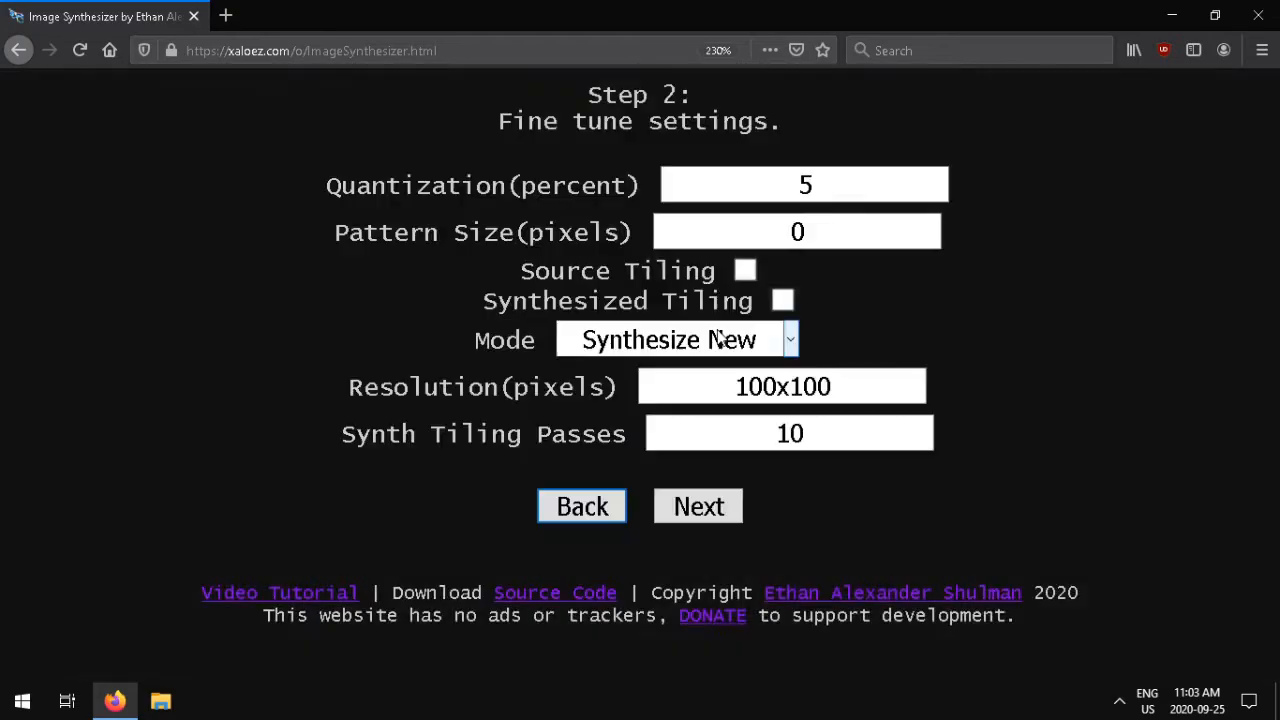
double_click(860, 222)
type("1")
left_click(699, 508)
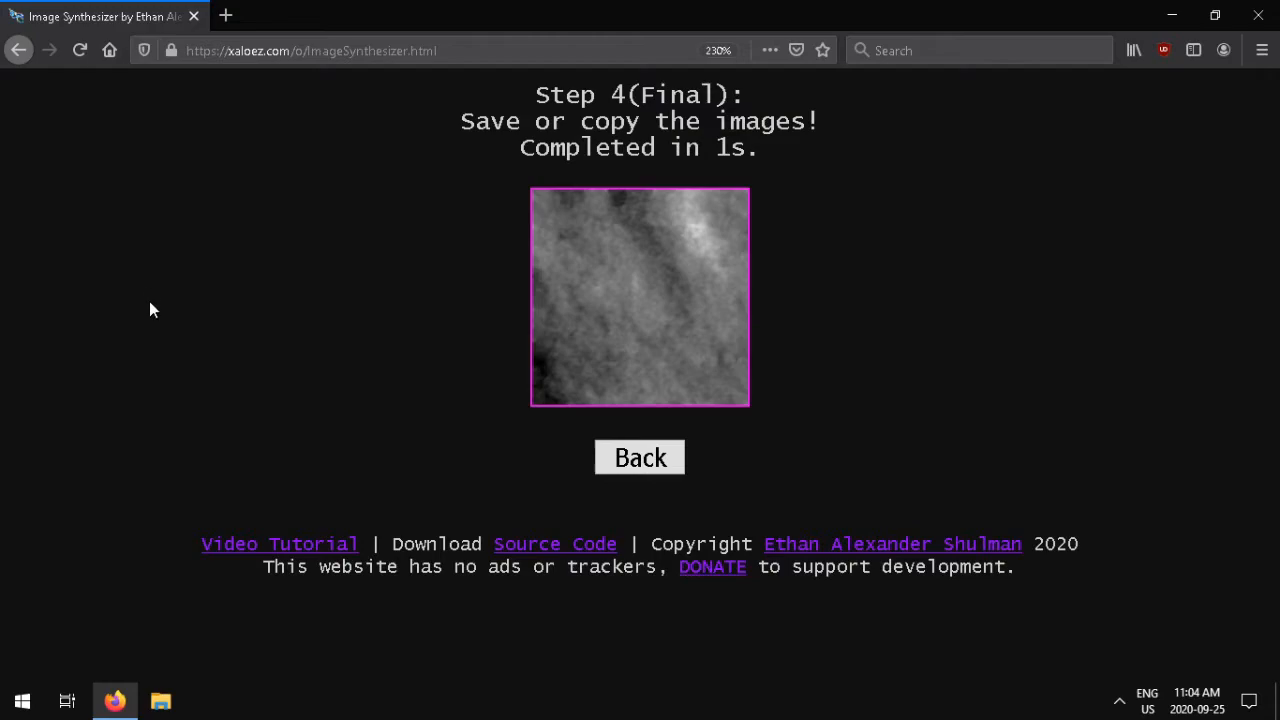
- Discard the current result and synthesize a new image with the pattern size set to 4 pixels
left_click(602, 458)
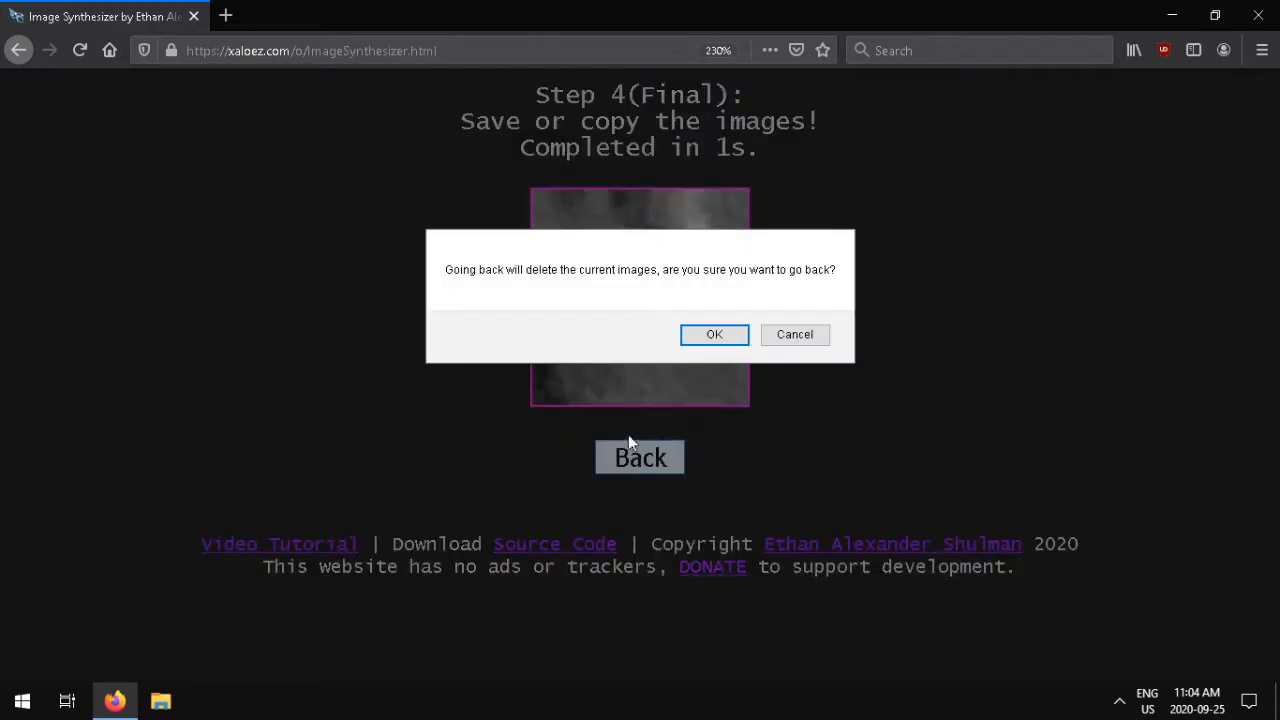
left_click(712, 334)
double_click(847, 219)
type("4")
left_click(699, 506)
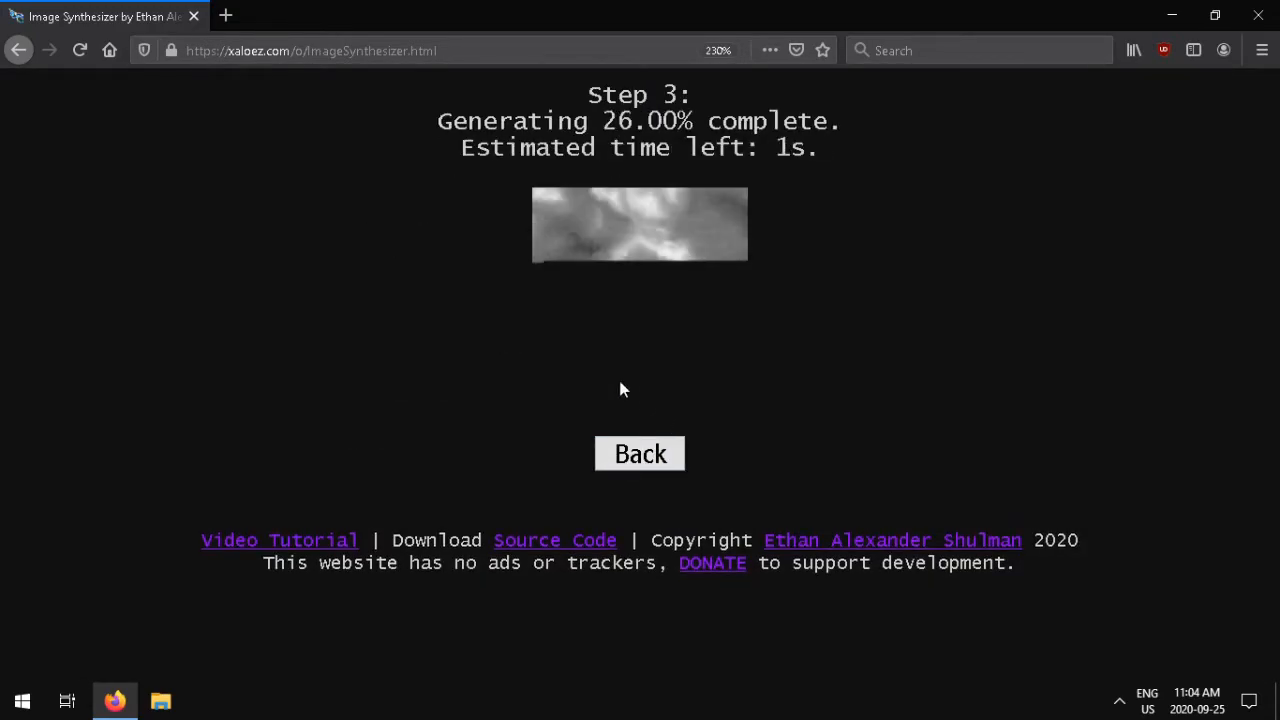
- Discard the current result and synthesize a new image with the pattern size set to 32 pixels
left_click(612, 456)
left_click(708, 336)
double_click(819, 244)
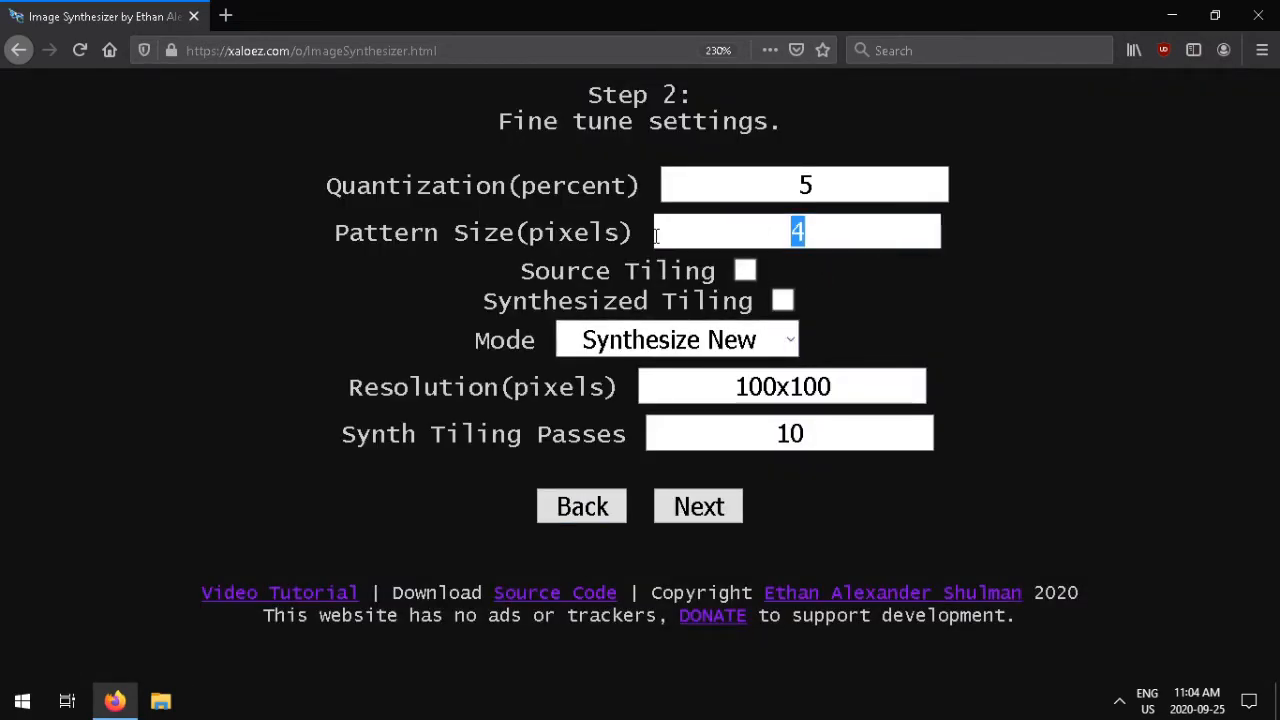
type("32")
left_click(699, 518)
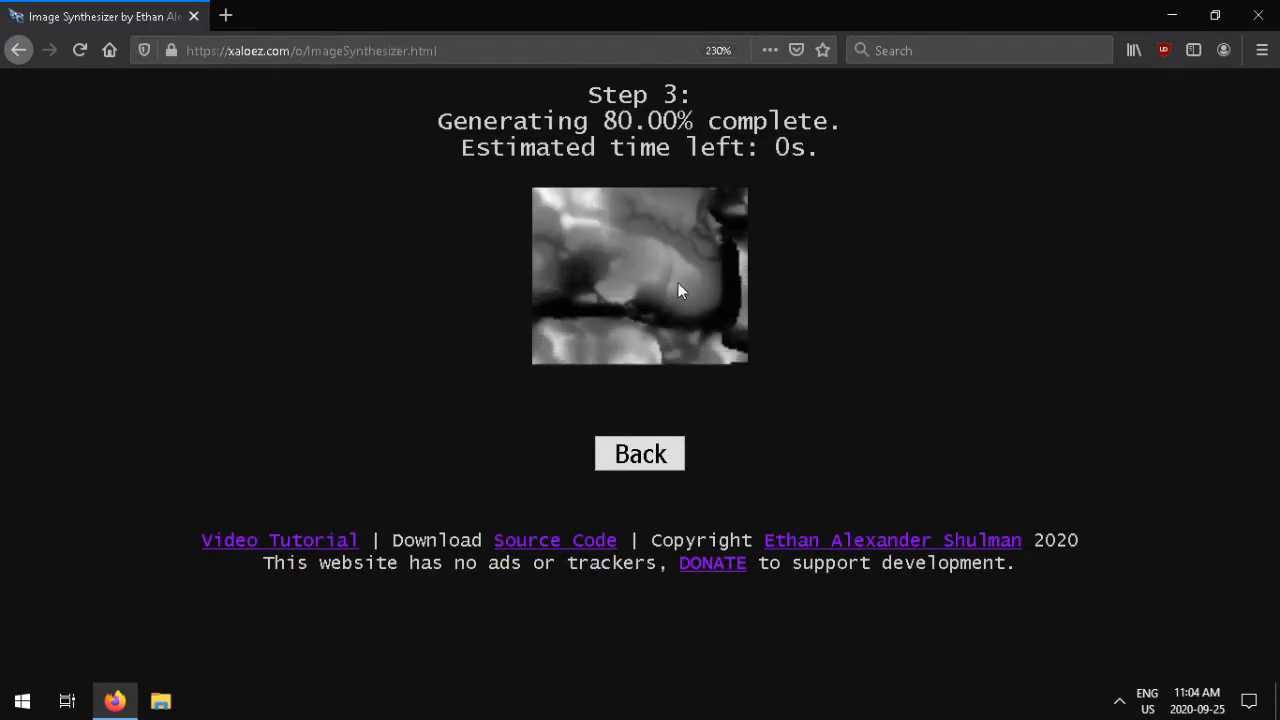
- Discard the current result and synthesize a new image with quantization at 0 percent and pattern size at 100 pixels
left_click(643, 459)
double_click(806, 185)
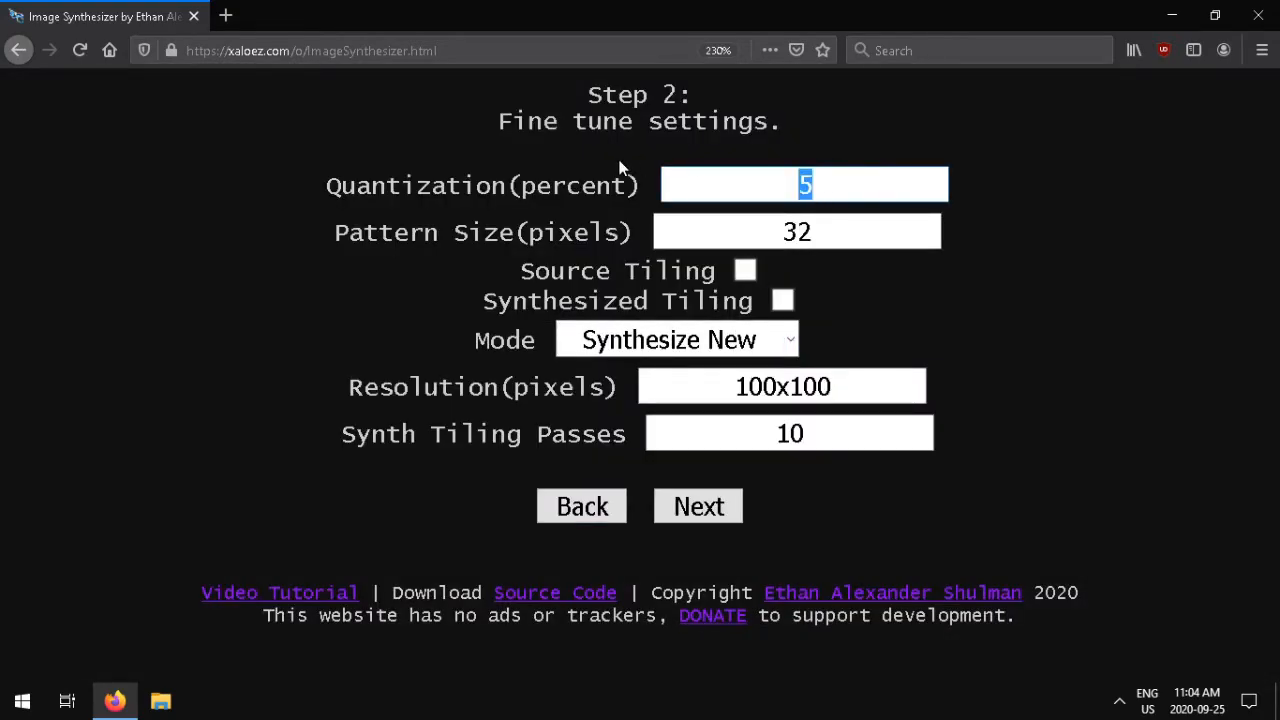
type("0")
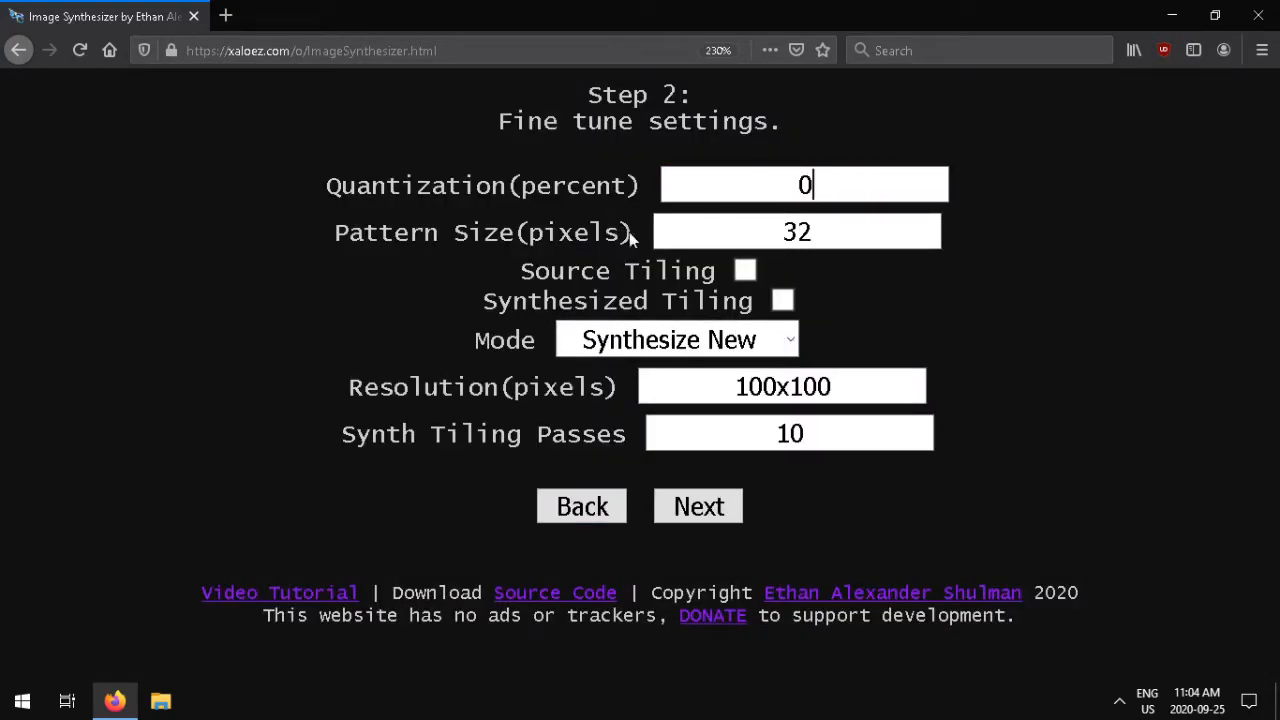
key("Tab")
type("100")
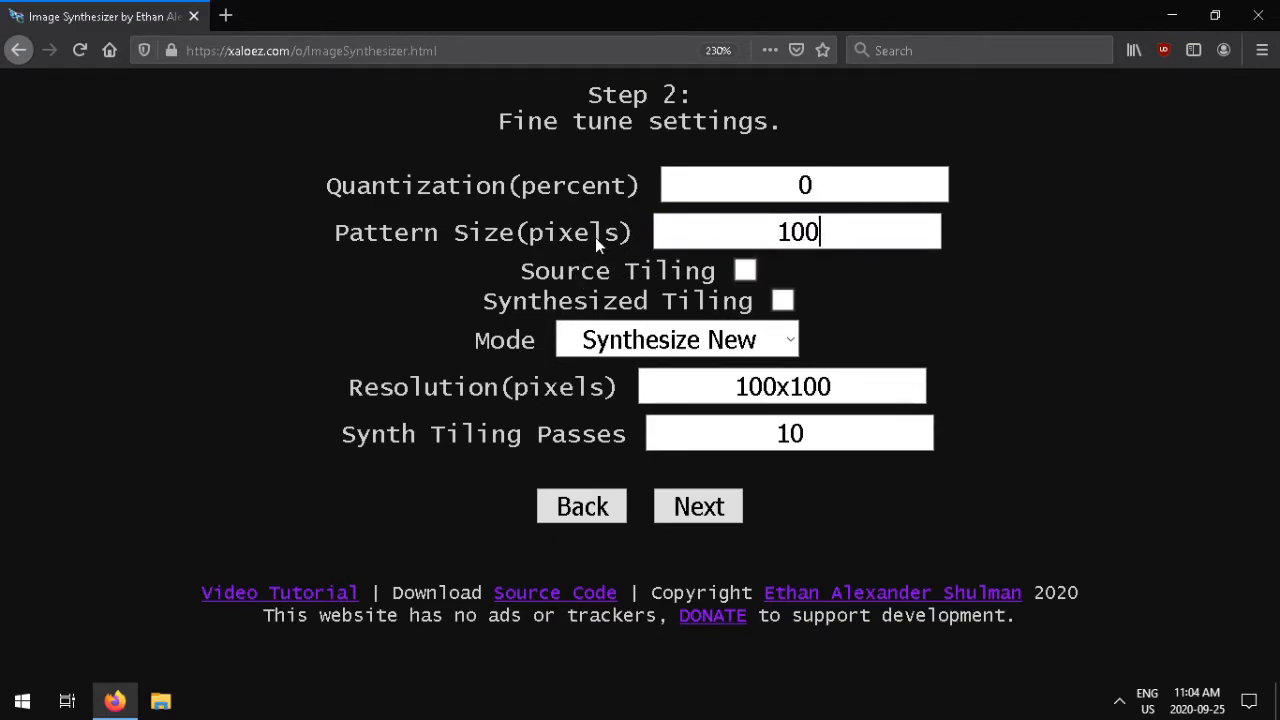
key("shift+Tab")
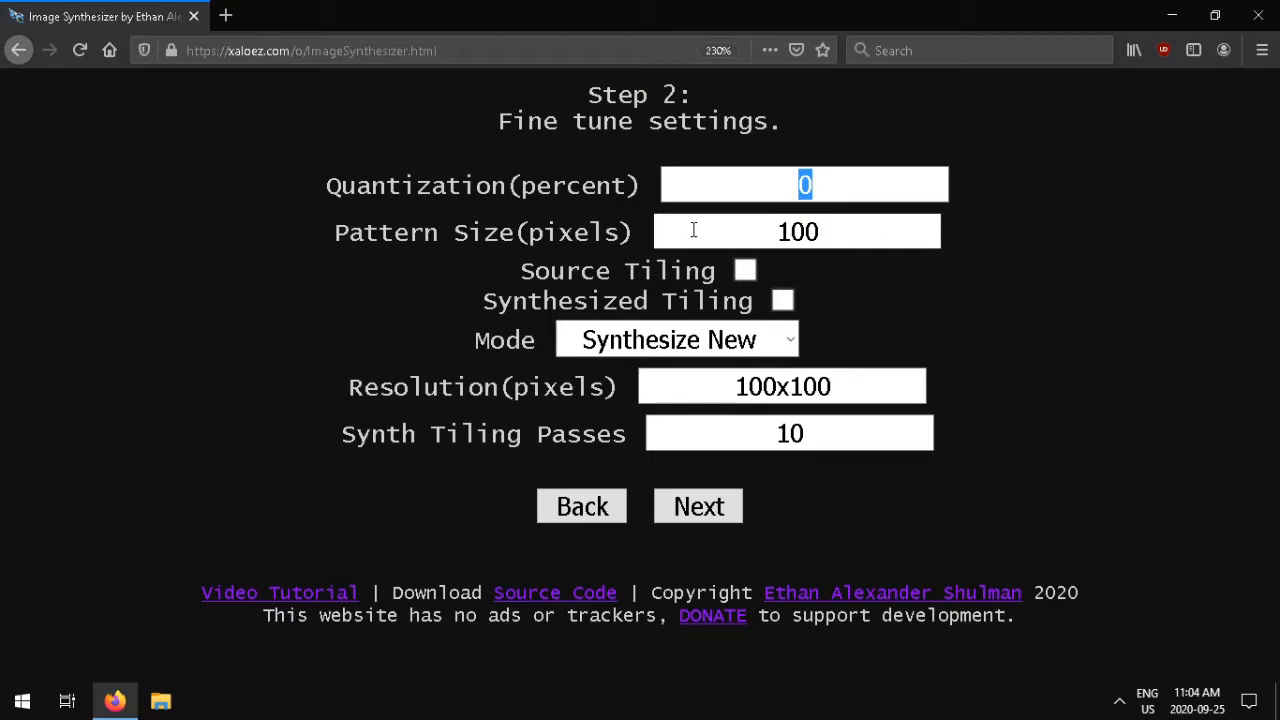
key("Tab")
left_click(860, 226)
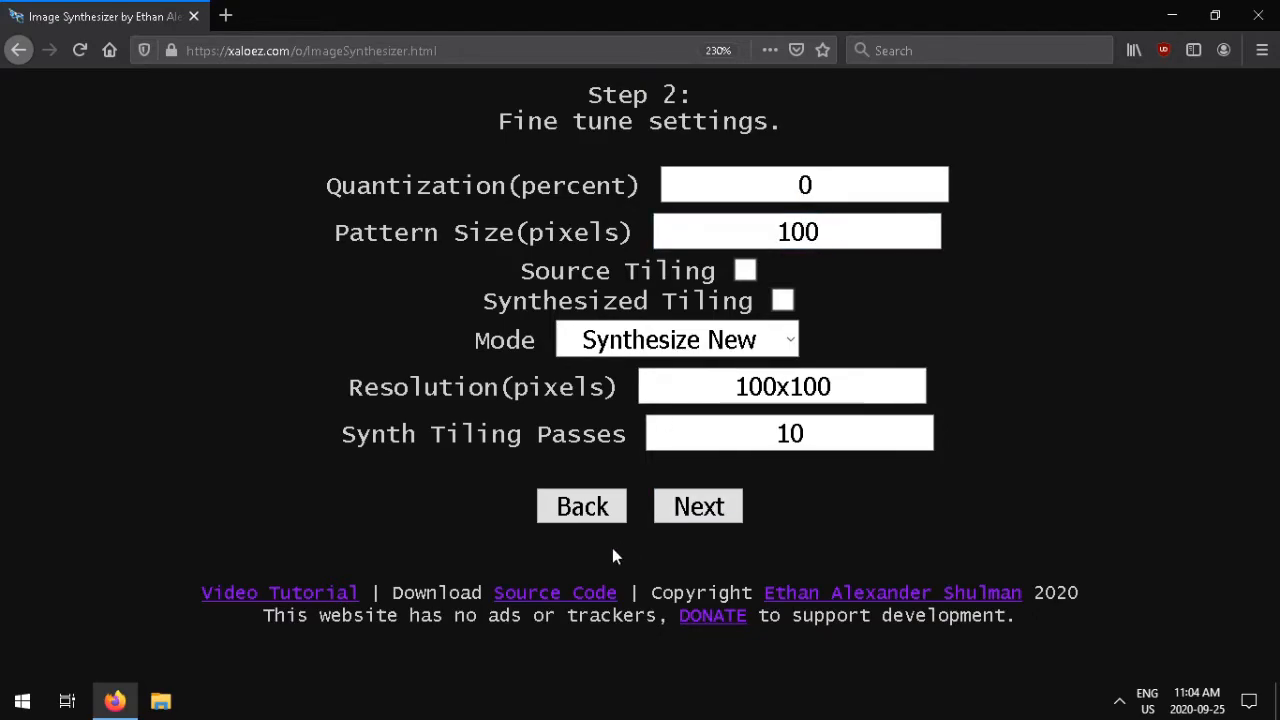
left_click(700, 508)
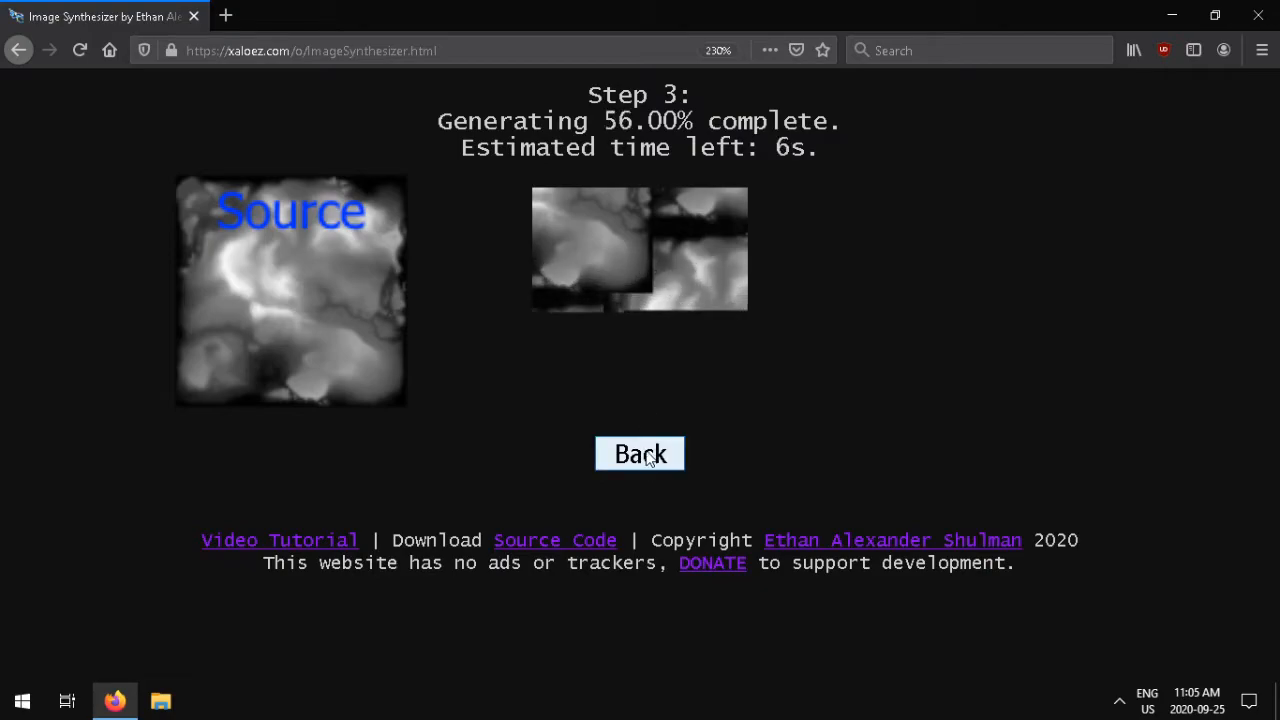
- Return to the settings, enable Synthesized Tiling and set the synth tiling passes to 1
left_click(645, 454)
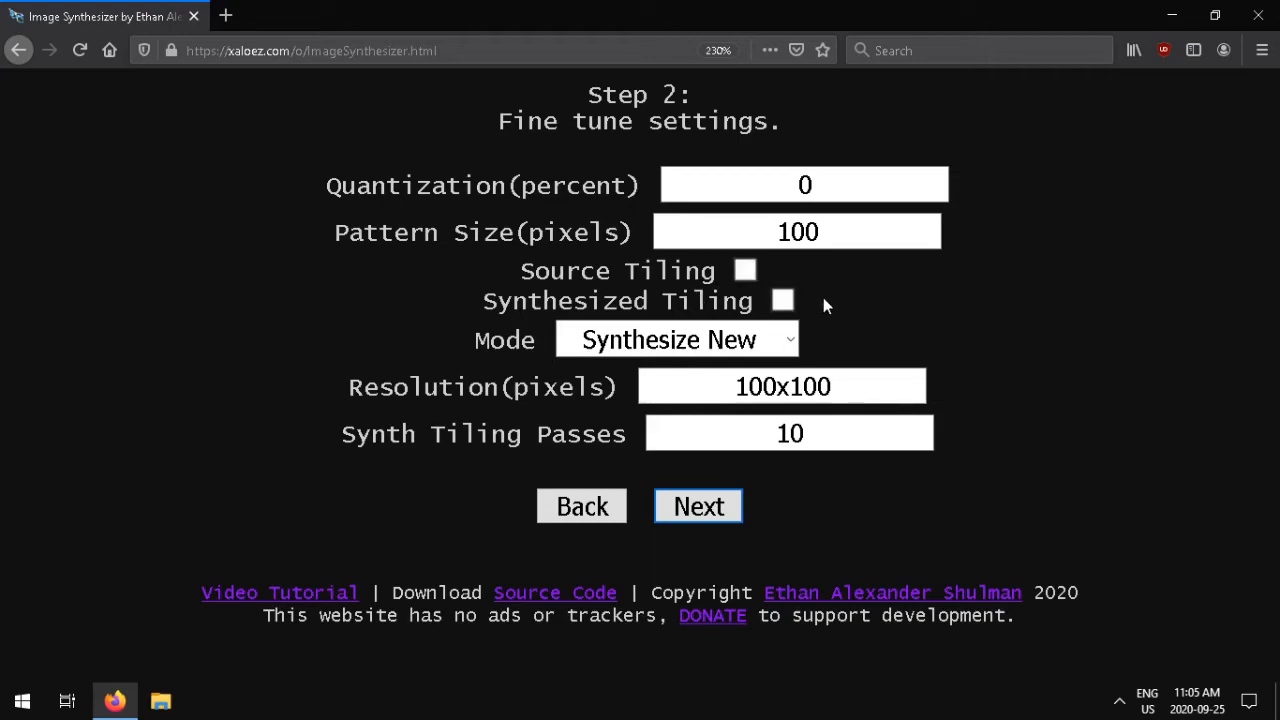
left_click(782, 304)
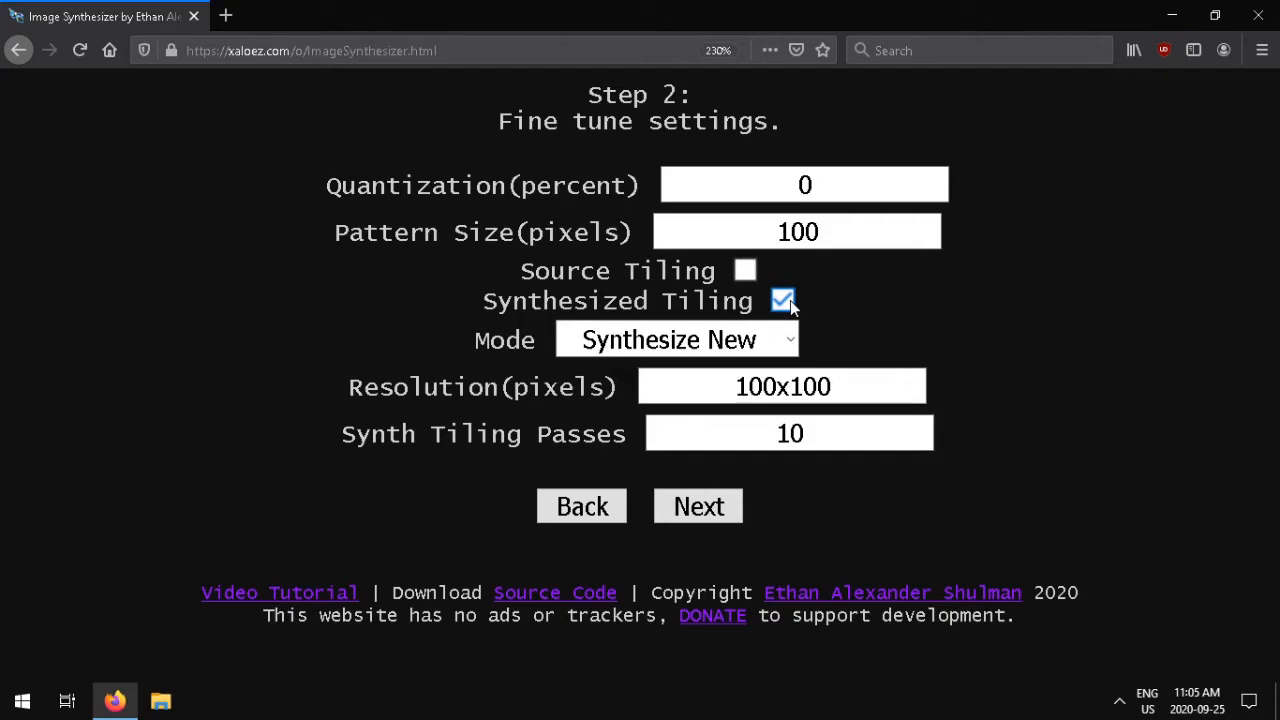
left_click(840, 436)
key("BackSpace")
- Set the pattern size to 10 pixels and quantization to 10 percent, and synthesize the tiling image
left_click(805, 232)
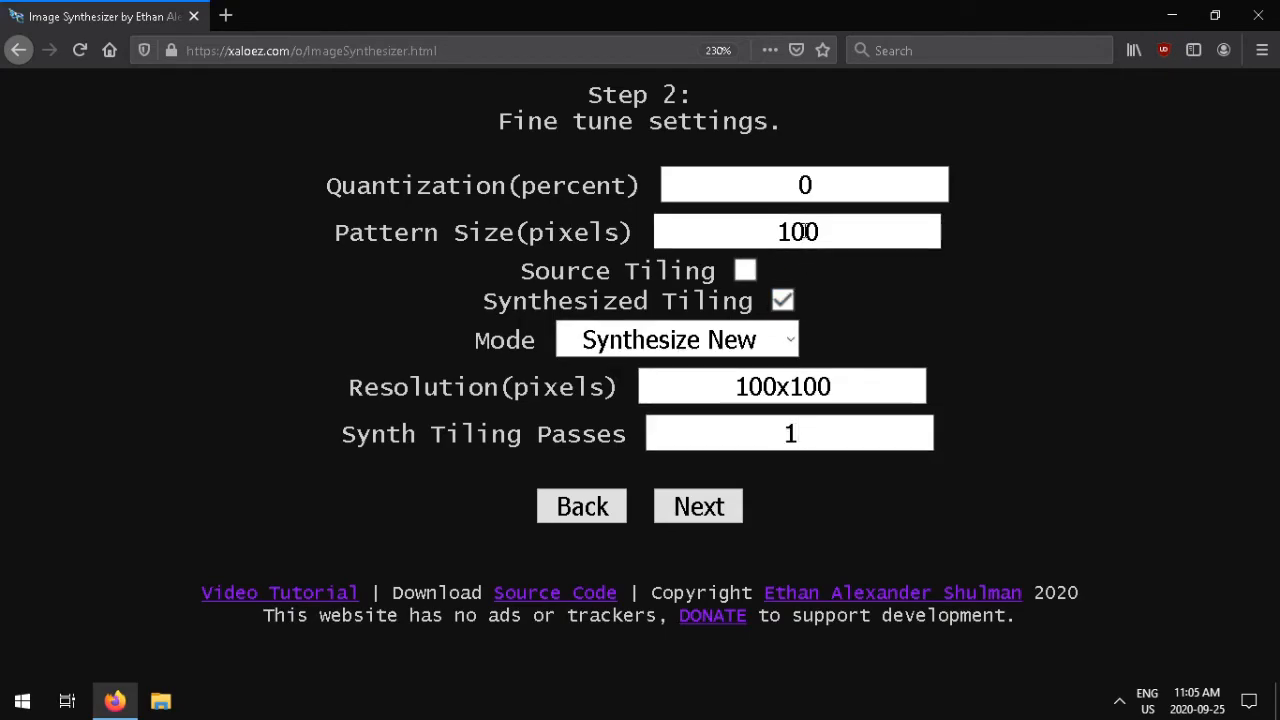
key("BackSpace")
left_click(791, 185)
type("1")
left_click(812, 230)
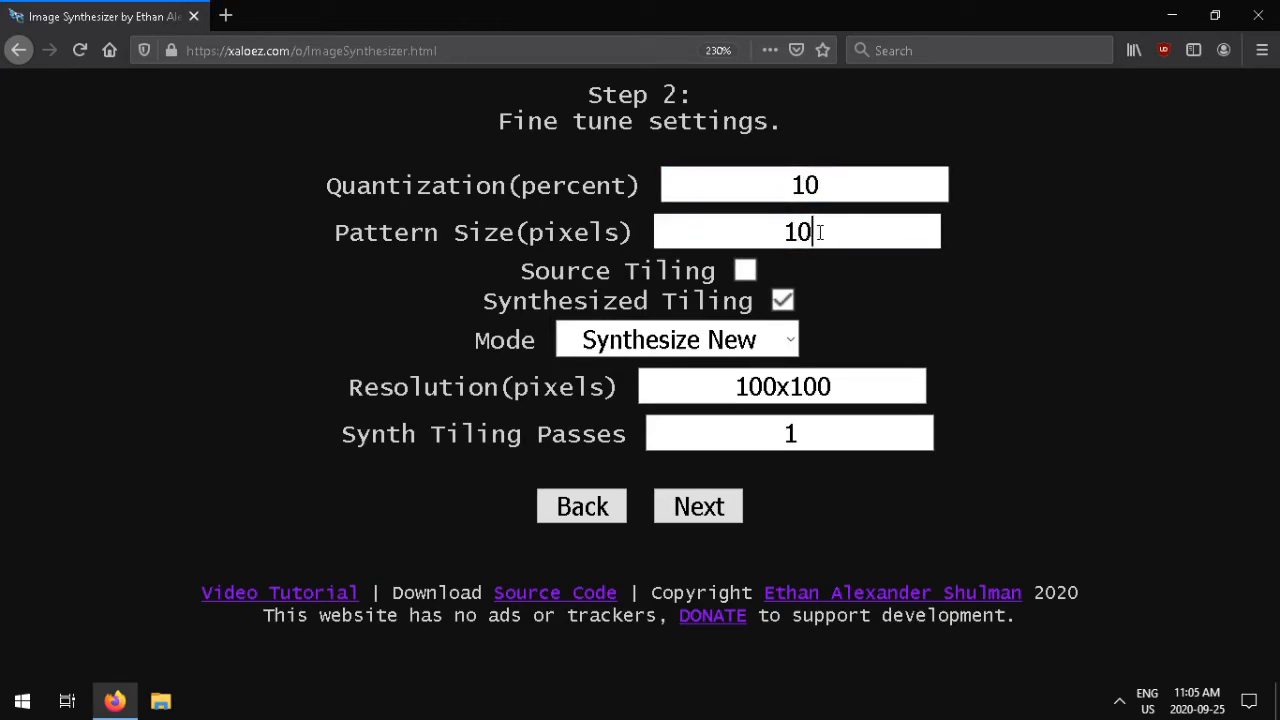
left_click(699, 506)
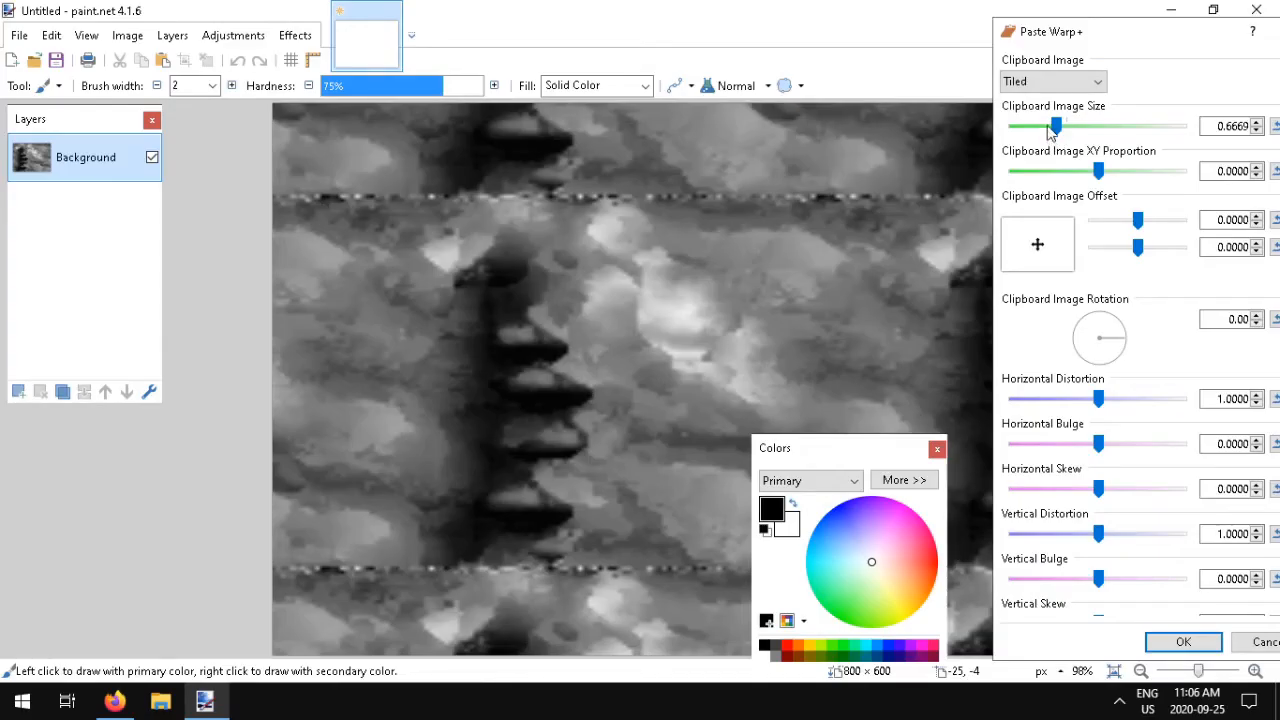
- Shrink the tiled Paste Warp+ preview to an image size of about 0.17 and set its XY proportion to about -0.10 to inspect the seams
left_click_drag(1056, 128, 1035, 126)
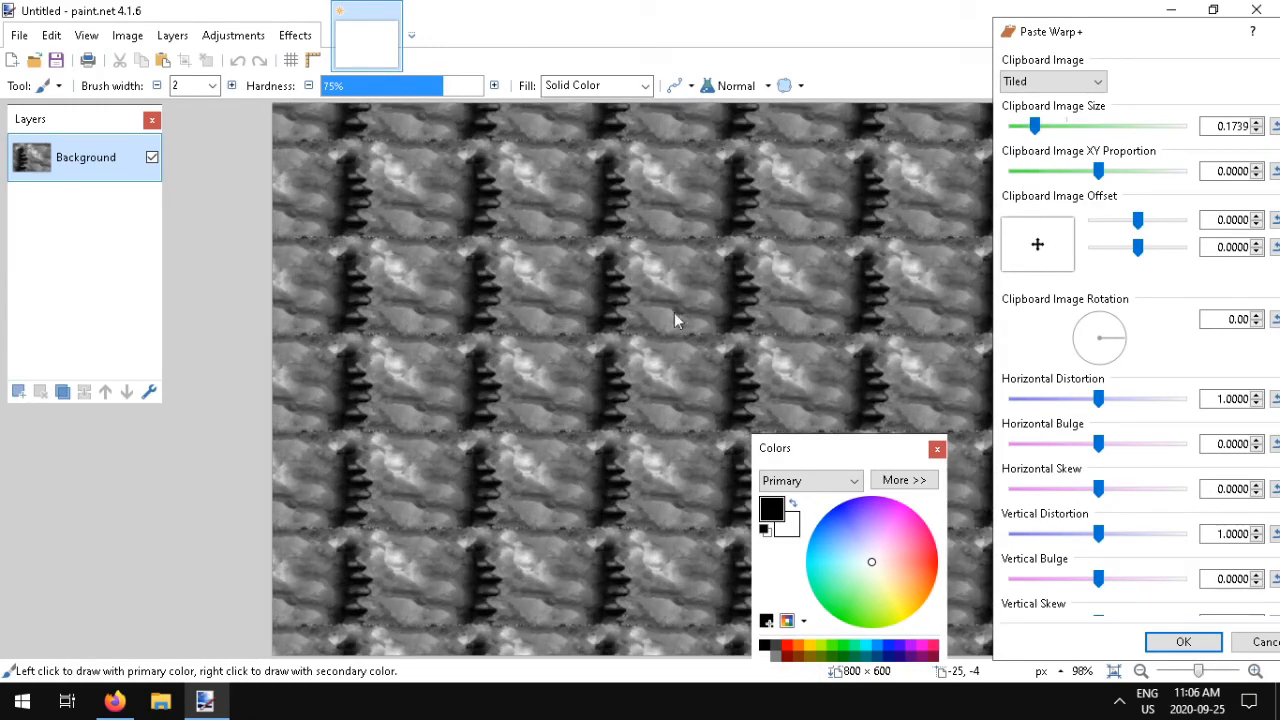
left_click_drag(1098, 171, 1088, 174)
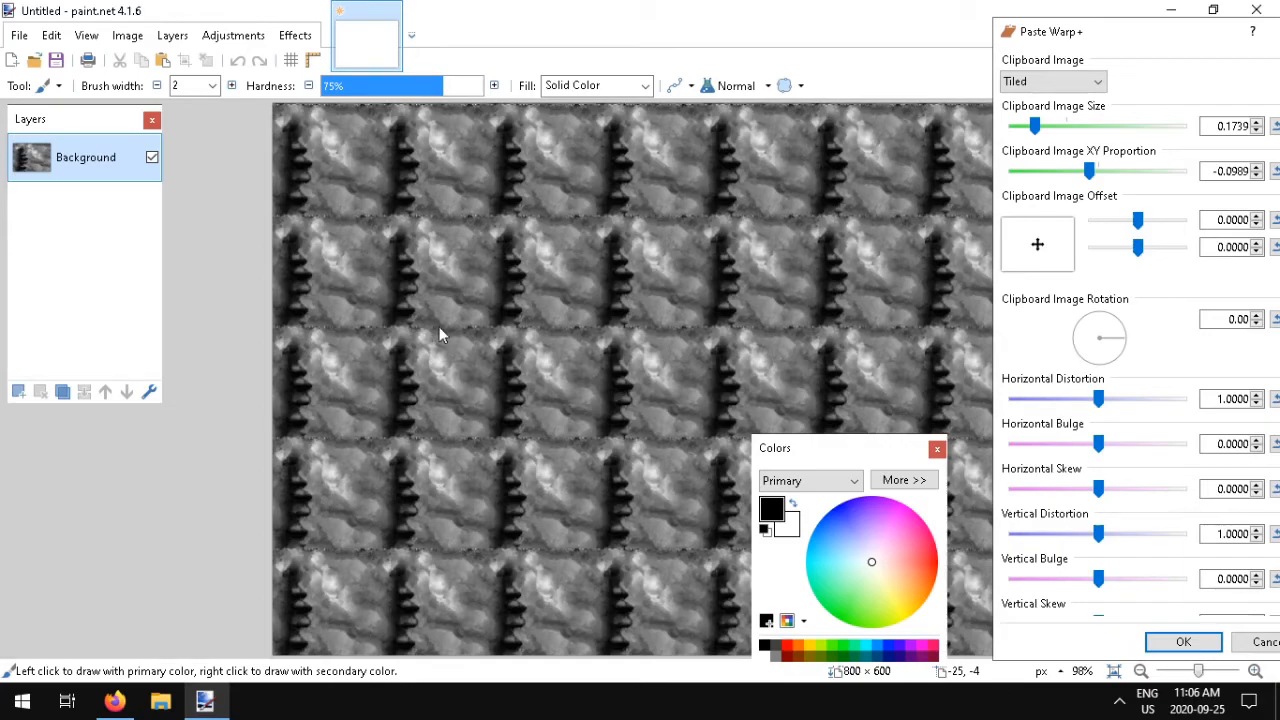
- Switch back to Image Synthesizer, discard the current result and synthesize a new image with 2 synth tiling passes
left_click(115, 701)
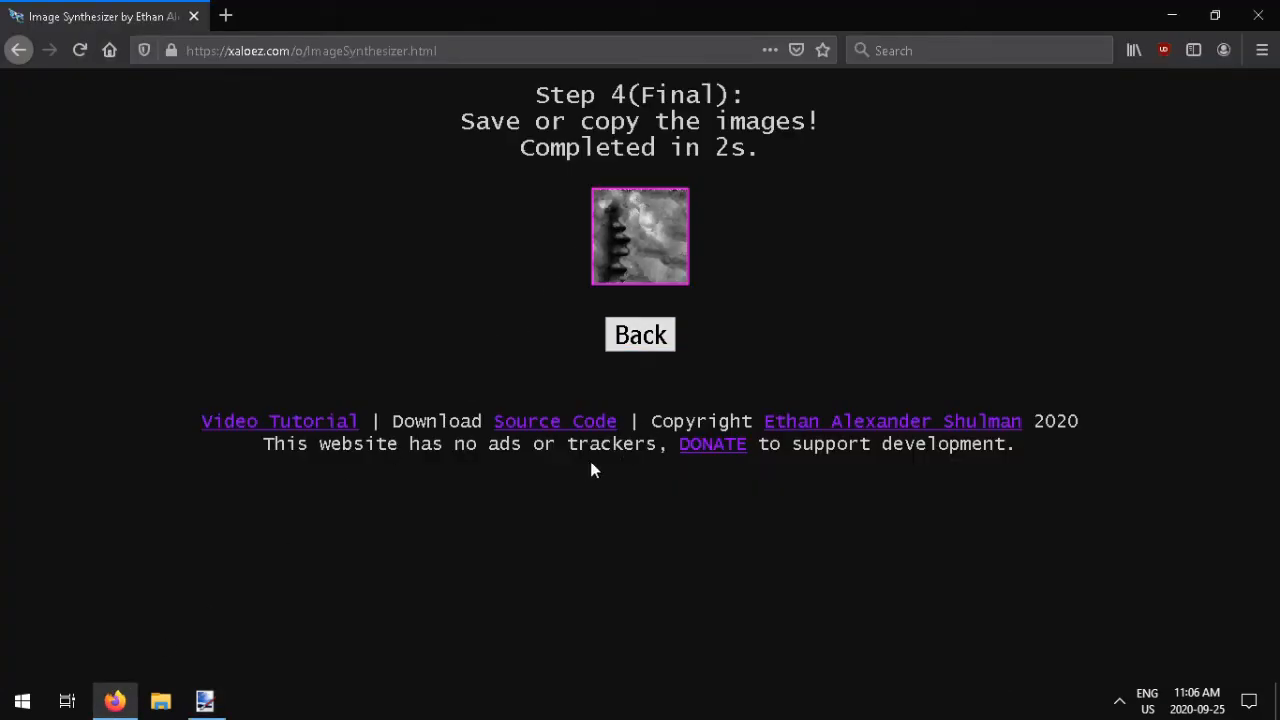
left_click(641, 336)
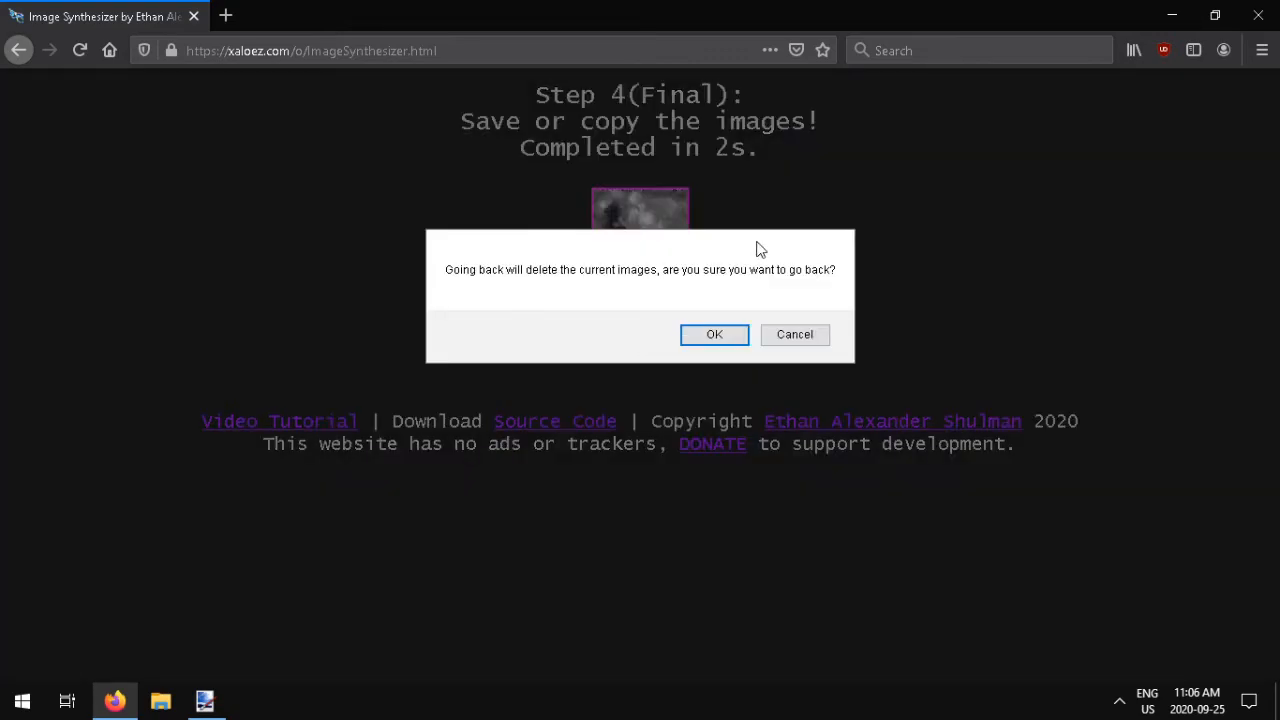
left_click(716, 334)
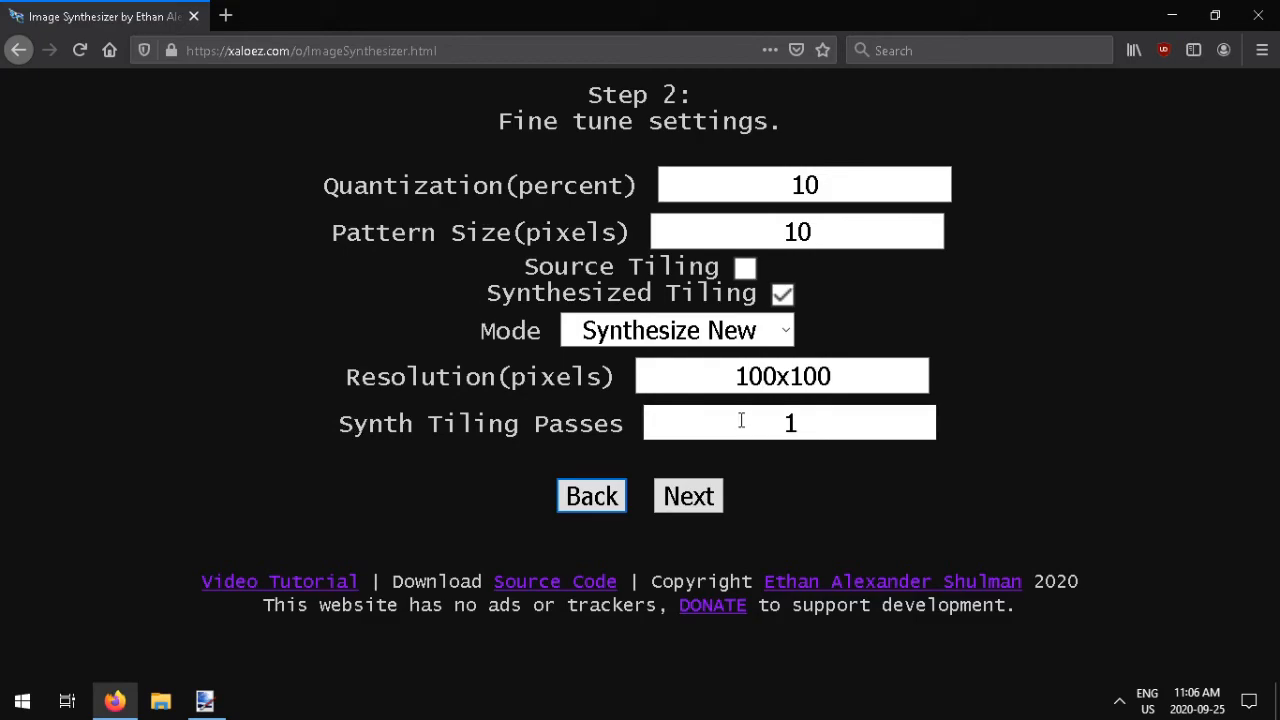
left_click(809, 424)
left_click_drag(808, 425, 766, 425)
type("2")
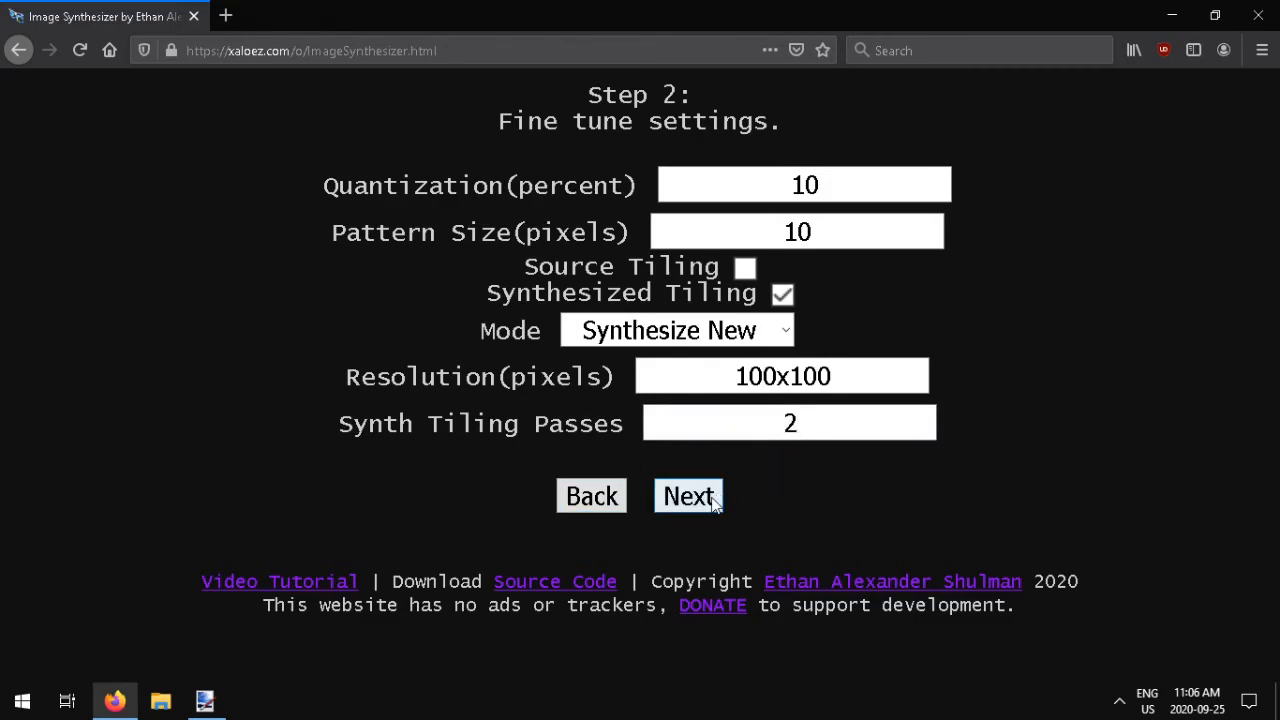
left_click(690, 497)
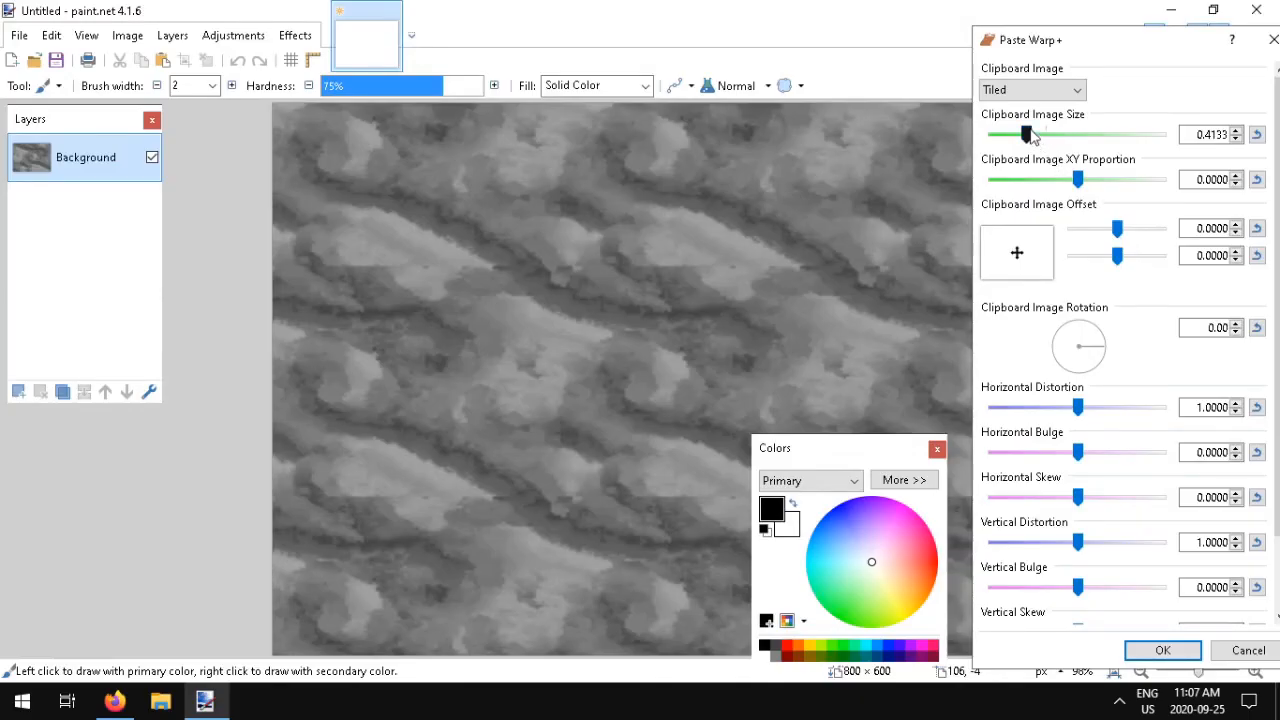
- Shrink the tiled Paste Warp+ preview to an image size of about 0.15 to inspect the repetition, and return to Image Synthesizer
left_click_drag(1024, 135, 1013, 135)
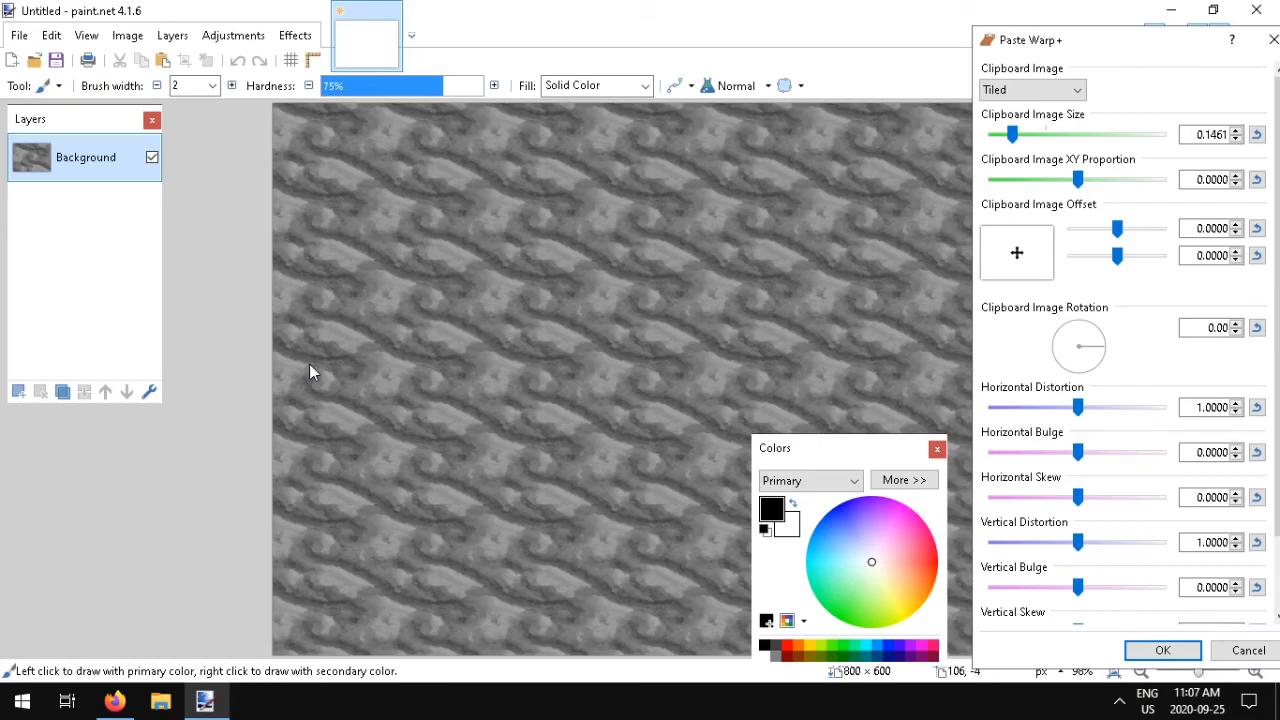
left_click(67, 701)
left_click(503, 181)
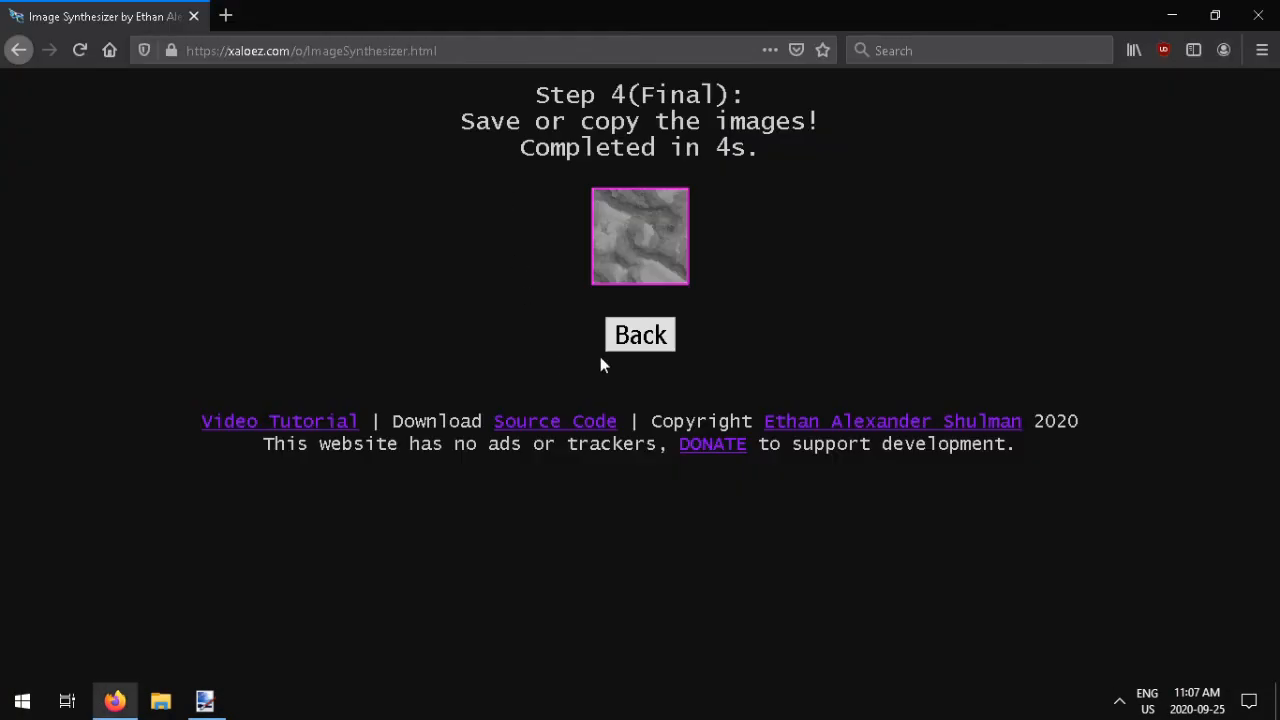